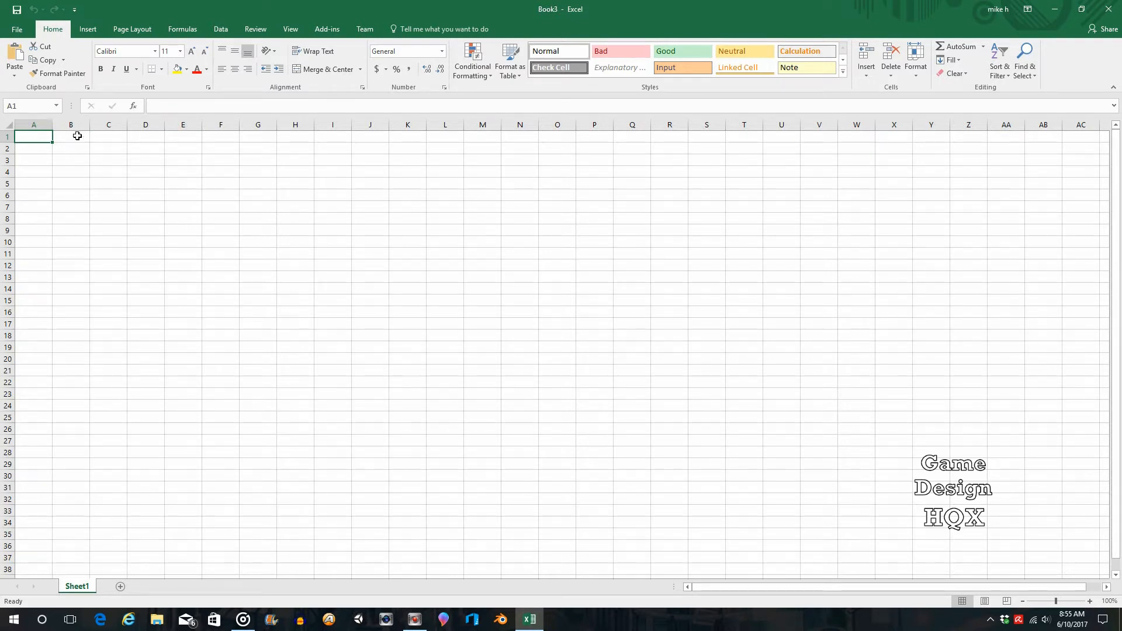
- Set the worksheet zoom to a custom magnification of 125%
{"action": "left_click", "coordinate": [291, 30]}
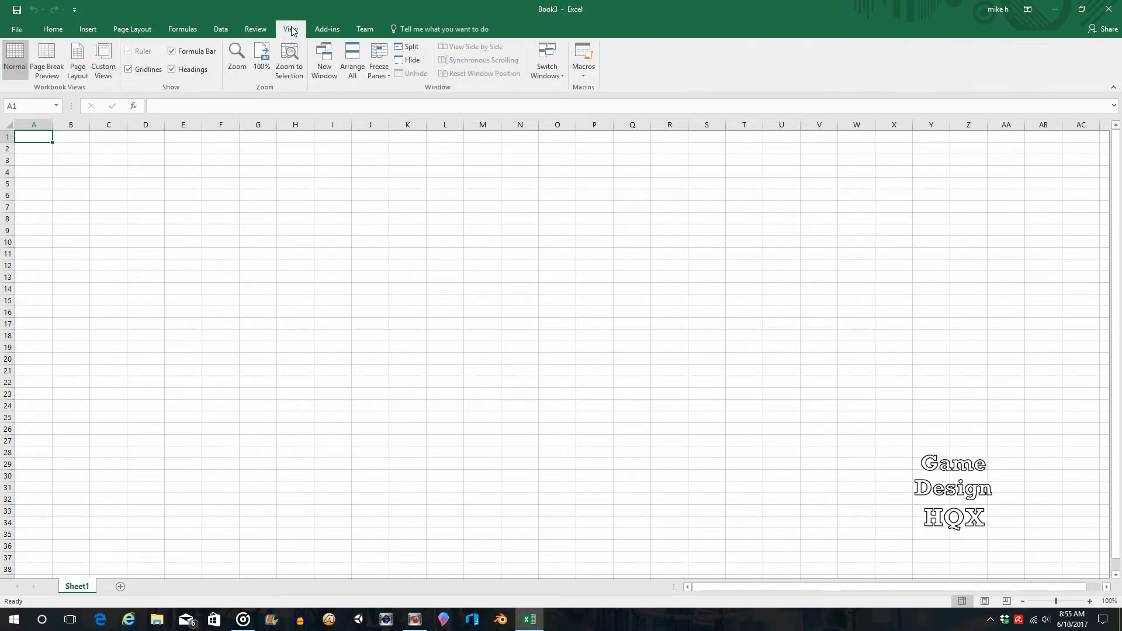
{"action": "left_click", "coordinate": [237, 57]}
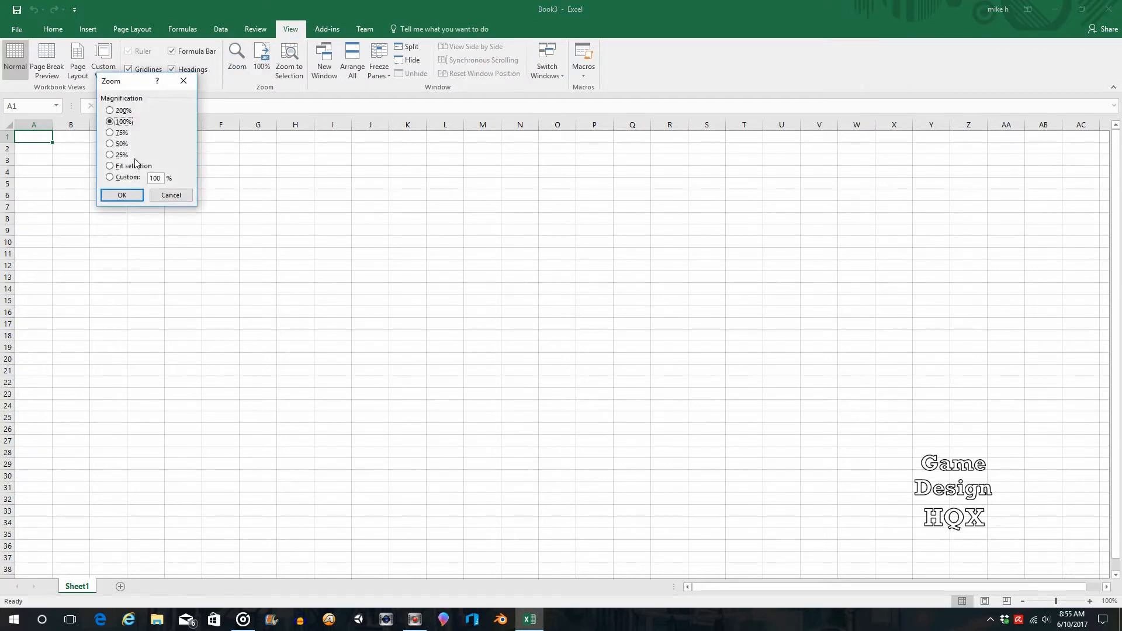
{"action": "left_click", "coordinate": [110, 177]}
{"action": "type", "text": "125"}
{"action": "left_click", "coordinate": [123, 195]}
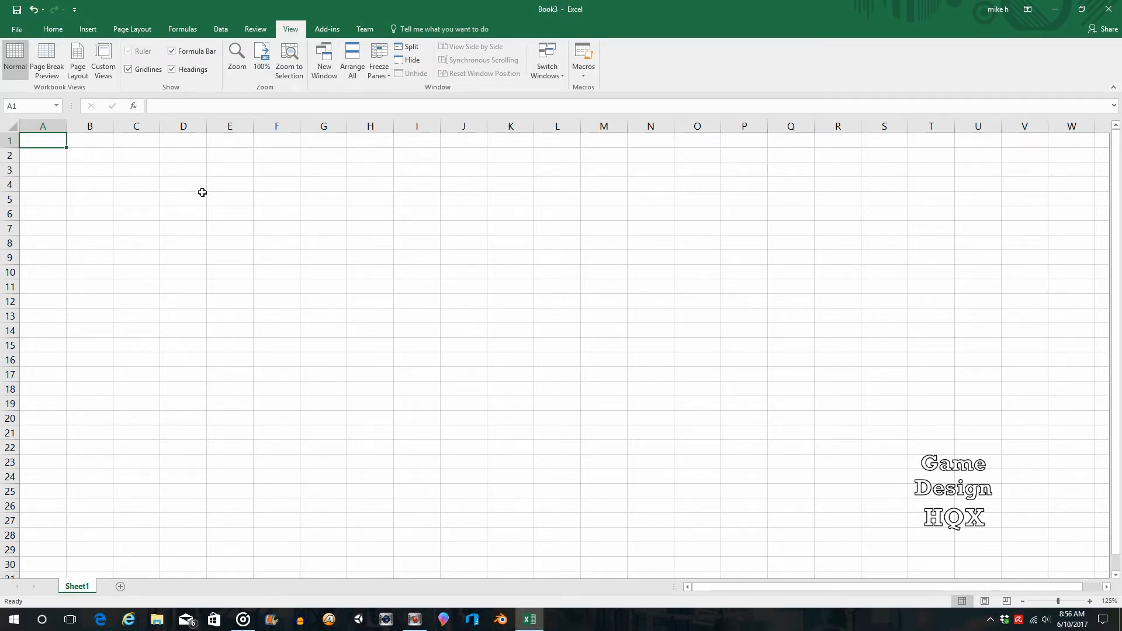
- Enter the heading Date in cell A1 and the date 06/01/2017 in cell A2
{"action": "left_click", "coordinate": [38, 141]}
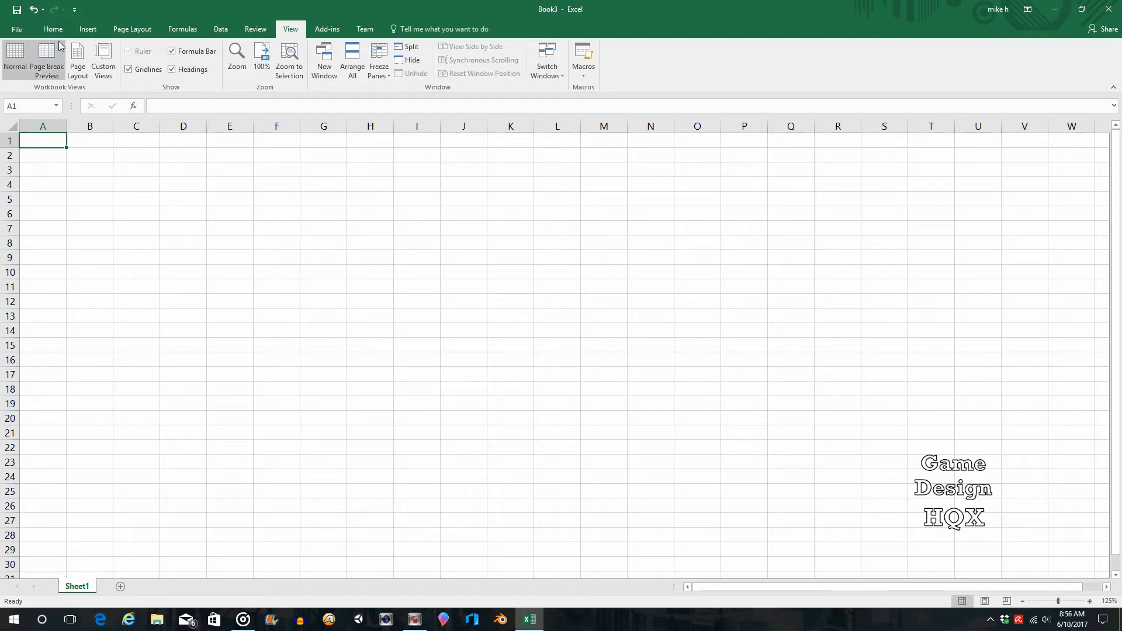
{"action": "left_click", "coordinate": [52, 29]}
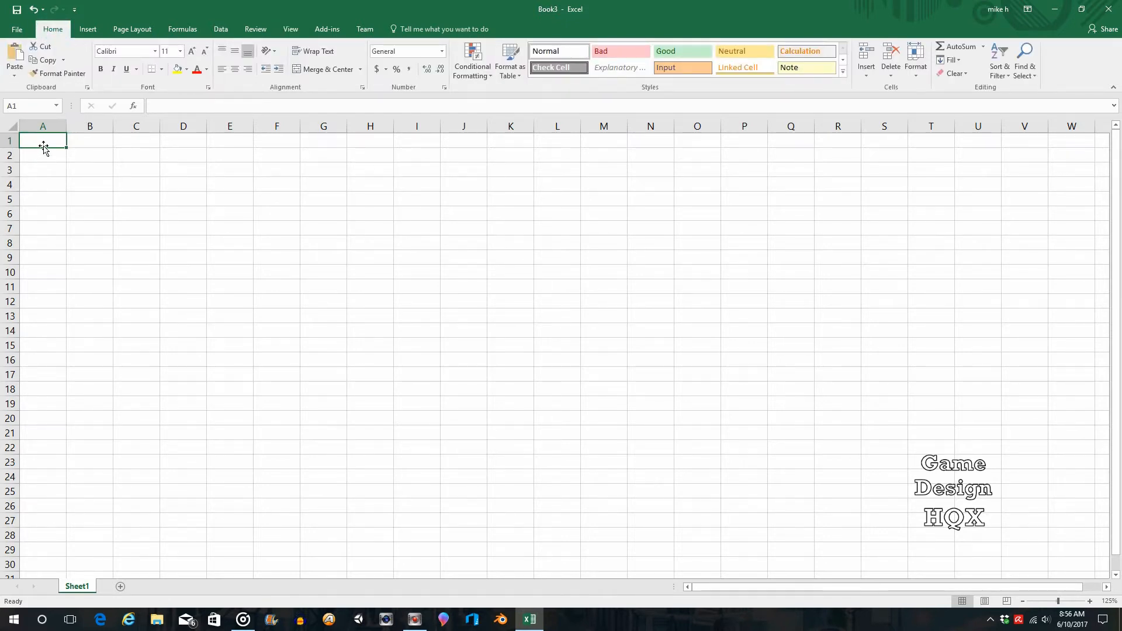
{"action": "type", "text": "D"}
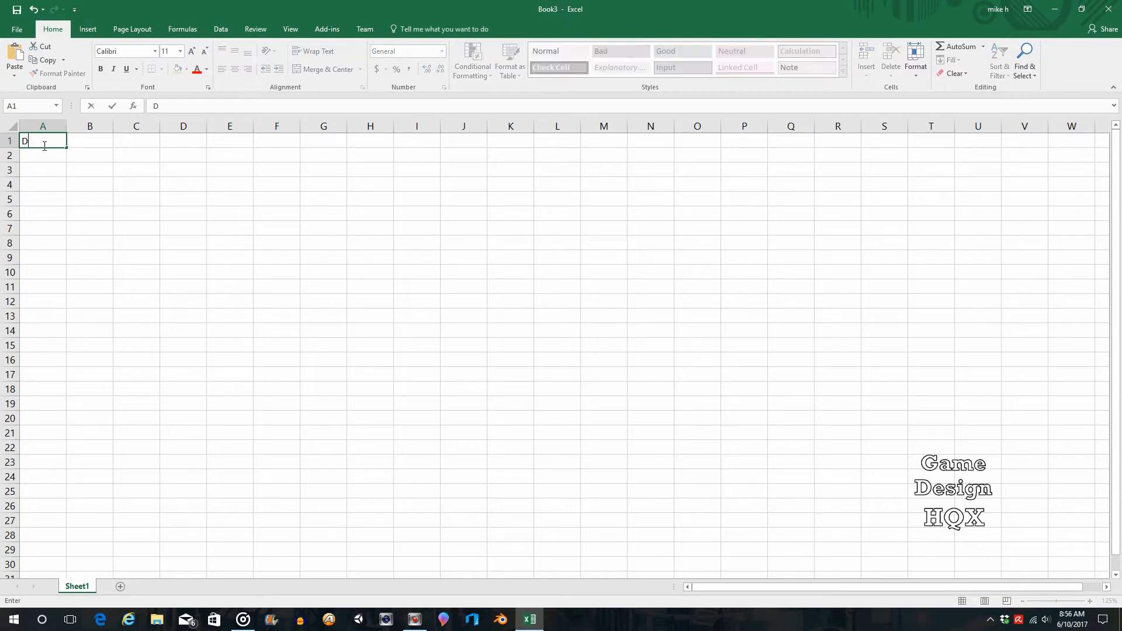
{"action": "type", "text": "ate"}
{"action": "key", "text": "Return"}
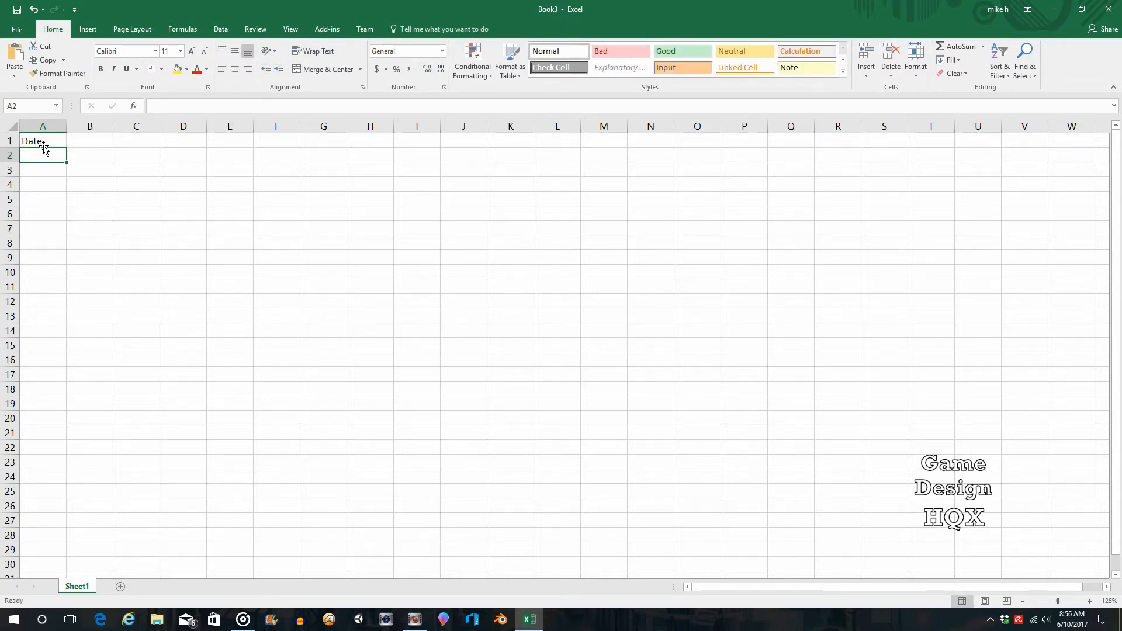
{"action": "type", "text": "0"}
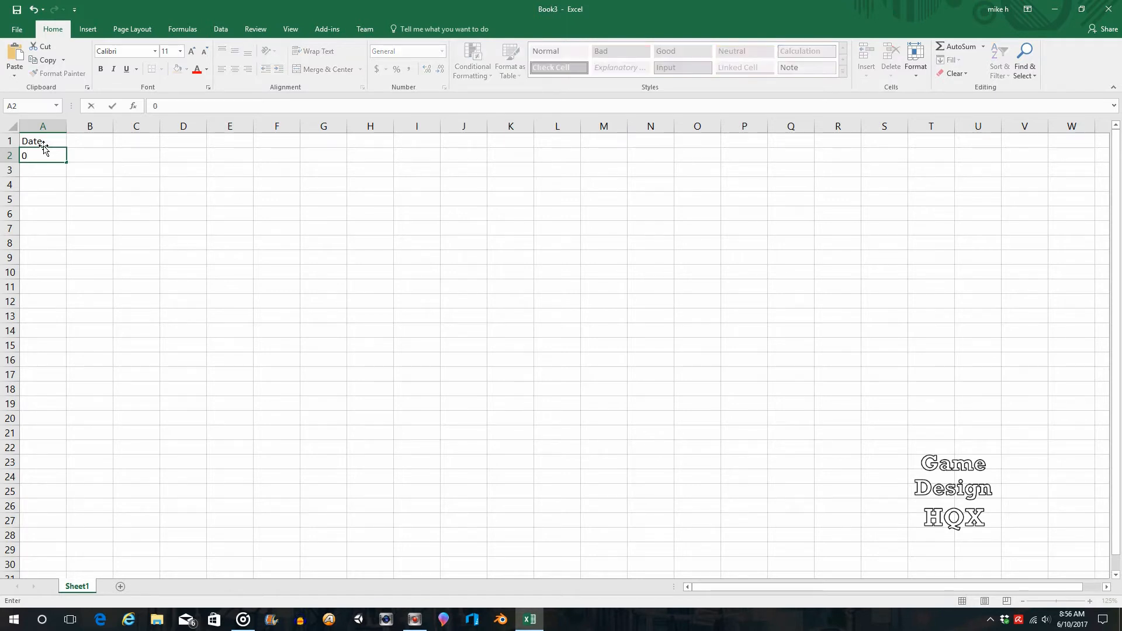
{"action": "type", "text": "6/01/2017"}
{"action": "key", "text": "Return"}
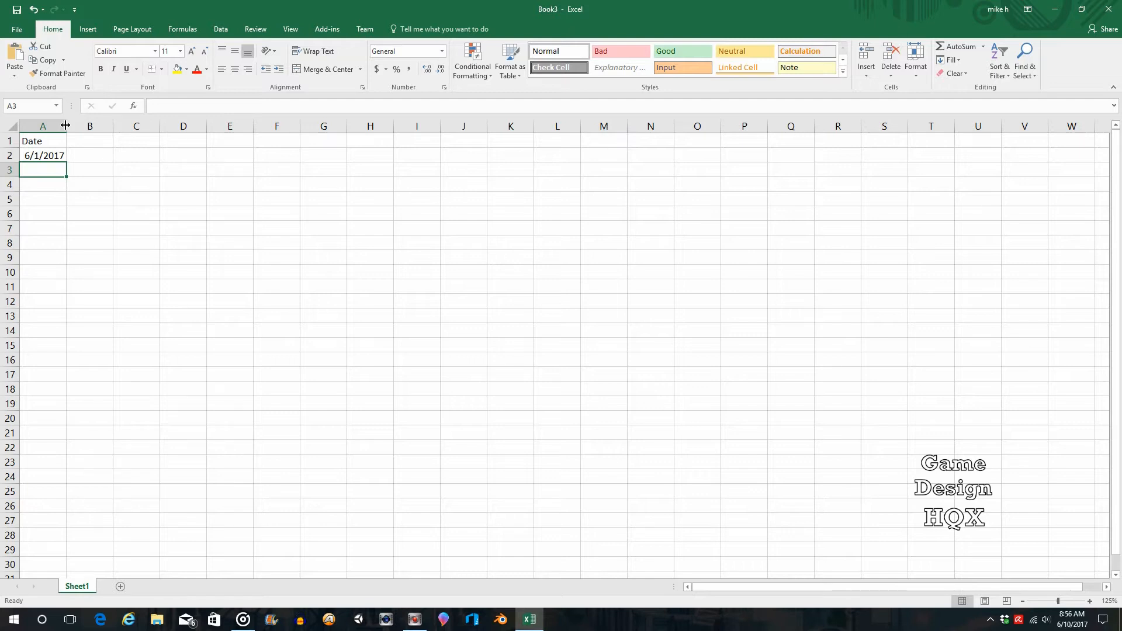
- Try a wider column A and undo the resize
{"action": "left_click_drag", "start_coordinate": [65, 125], "coordinate": [103, 128]}
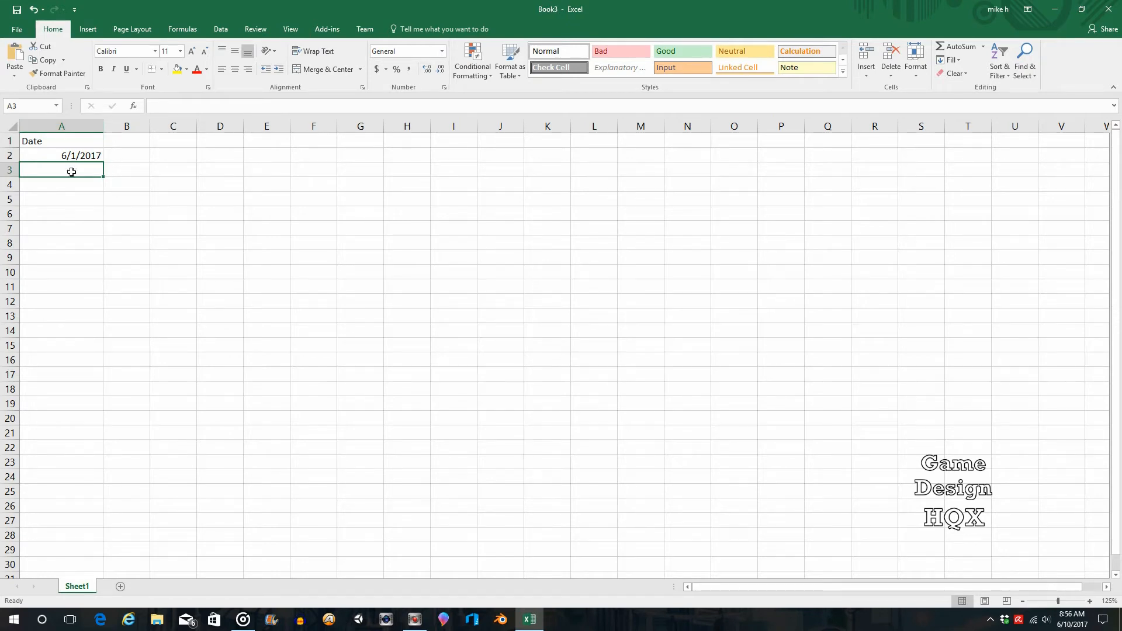
{"action": "left_click", "coordinate": [33, 10]}
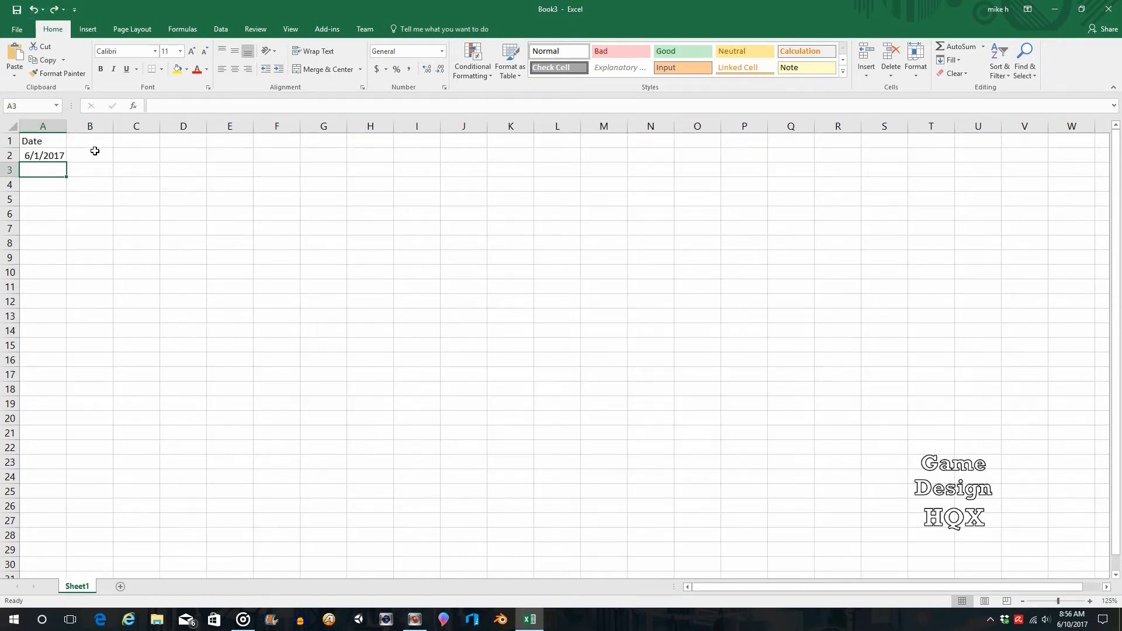
- Set the column width of columns A through L to 9
{"action": "left_click", "coordinate": [44, 126]}
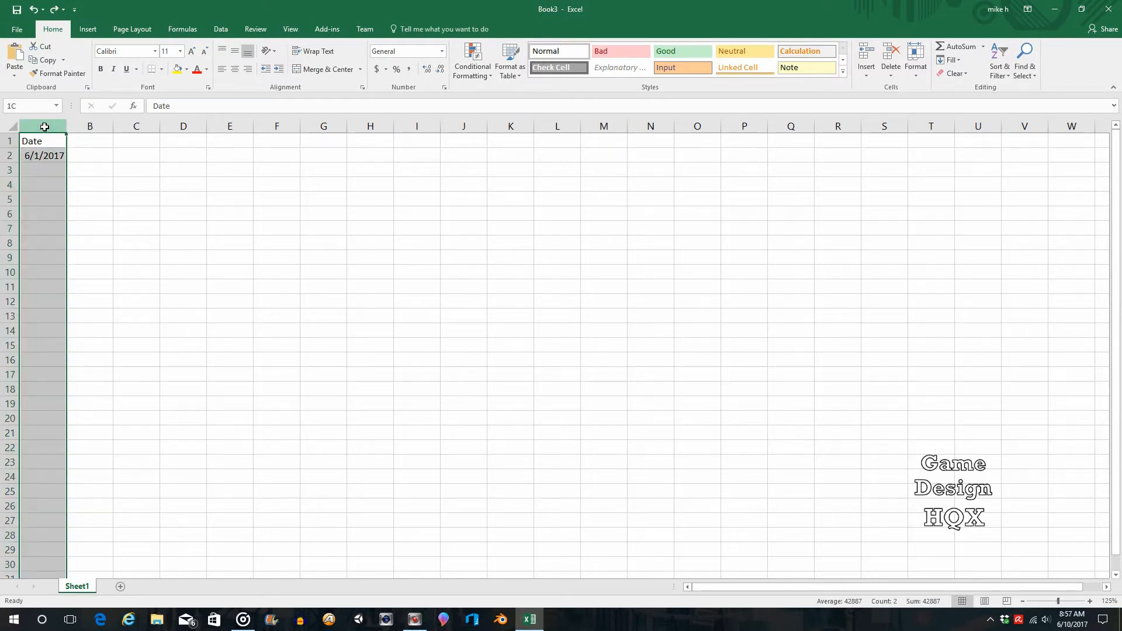
{"action": "left_click_drag", "start_coordinate": [45, 127], "coordinate": [534, 128]}
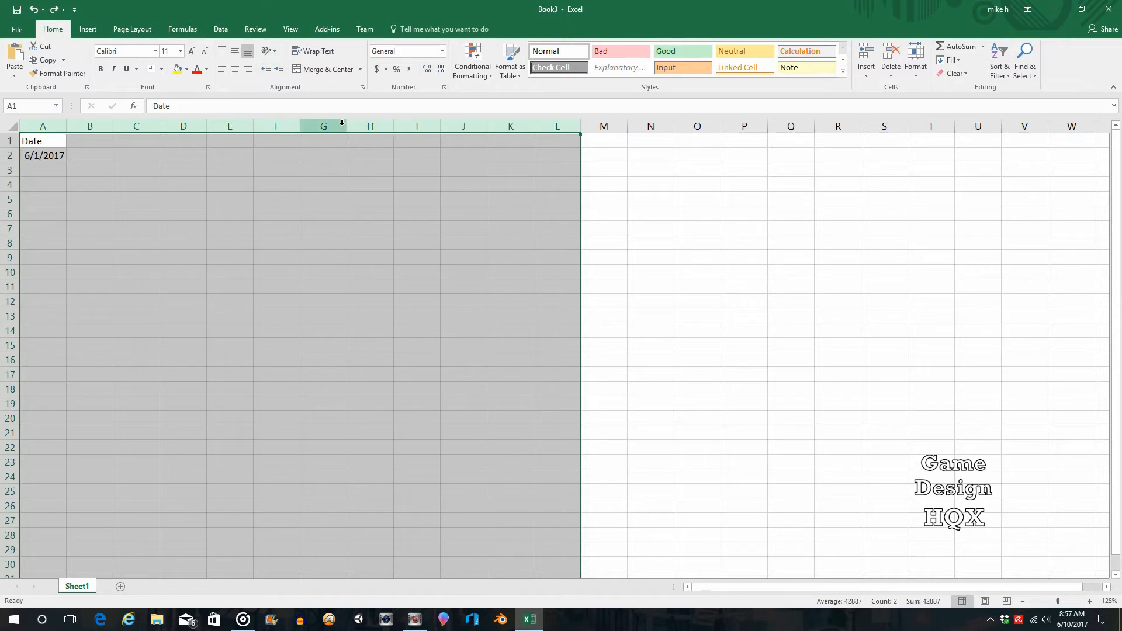
{"action": "left_click_drag", "start_coordinate": [348, 125], "coordinate": [379, 125]}
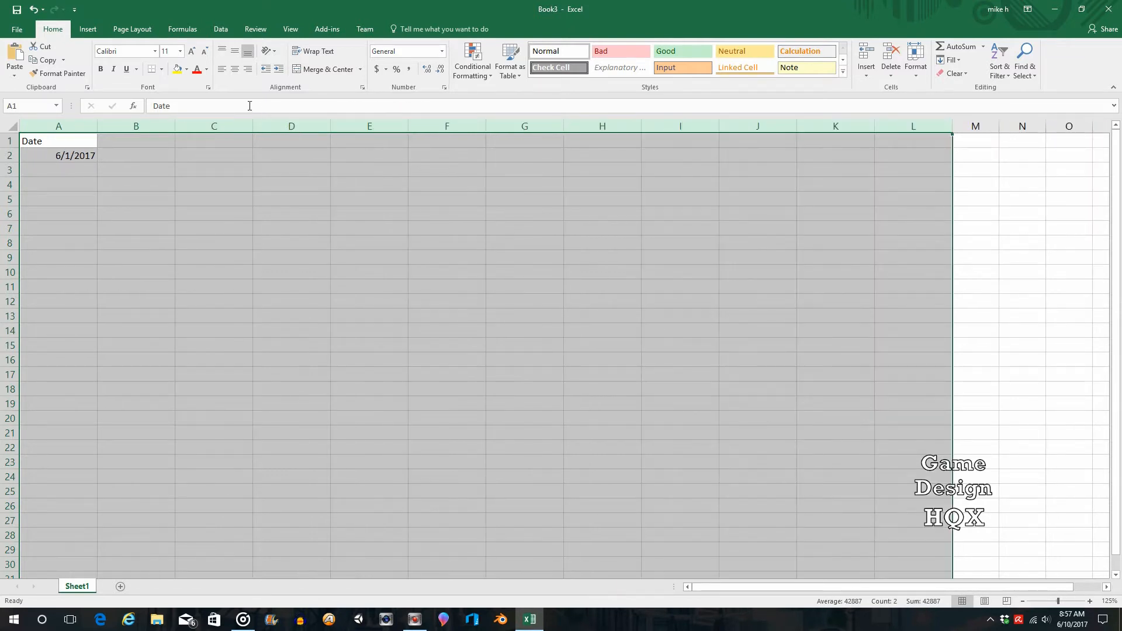
{"action": "left_click", "coordinate": [33, 10]}
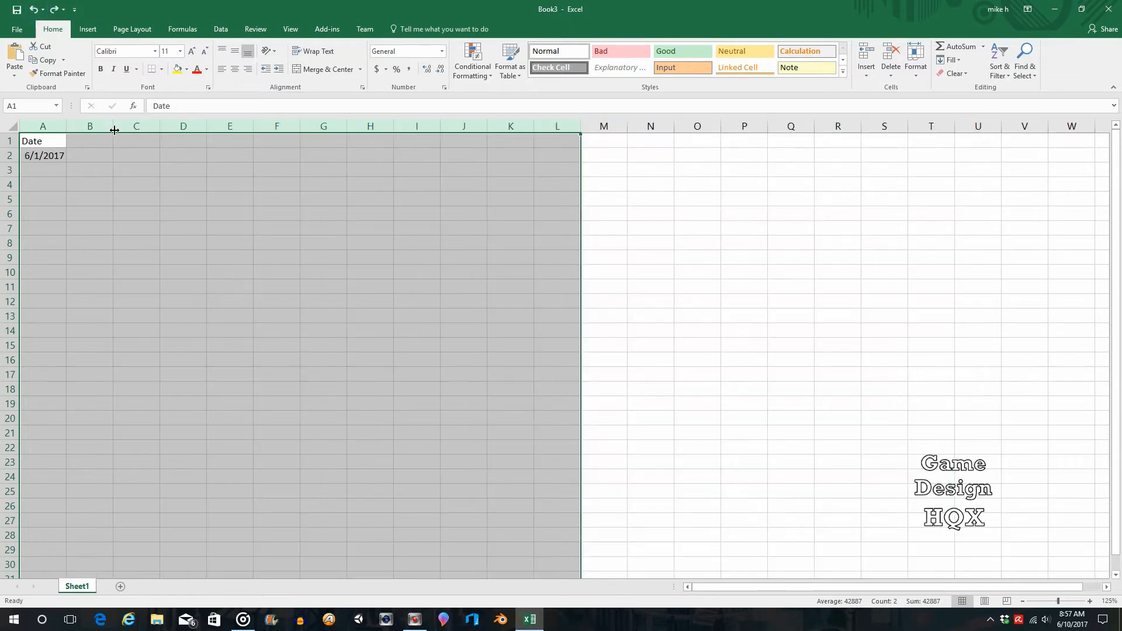
{"action": "right_click", "coordinate": [230, 225]}
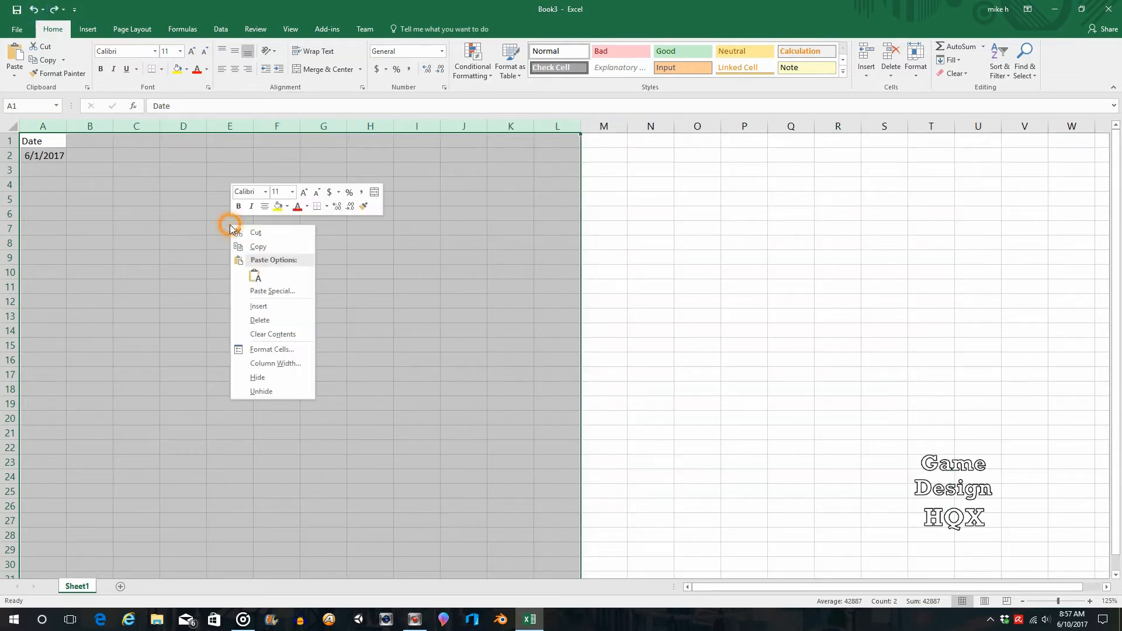
{"action": "left_click", "coordinate": [272, 364]}
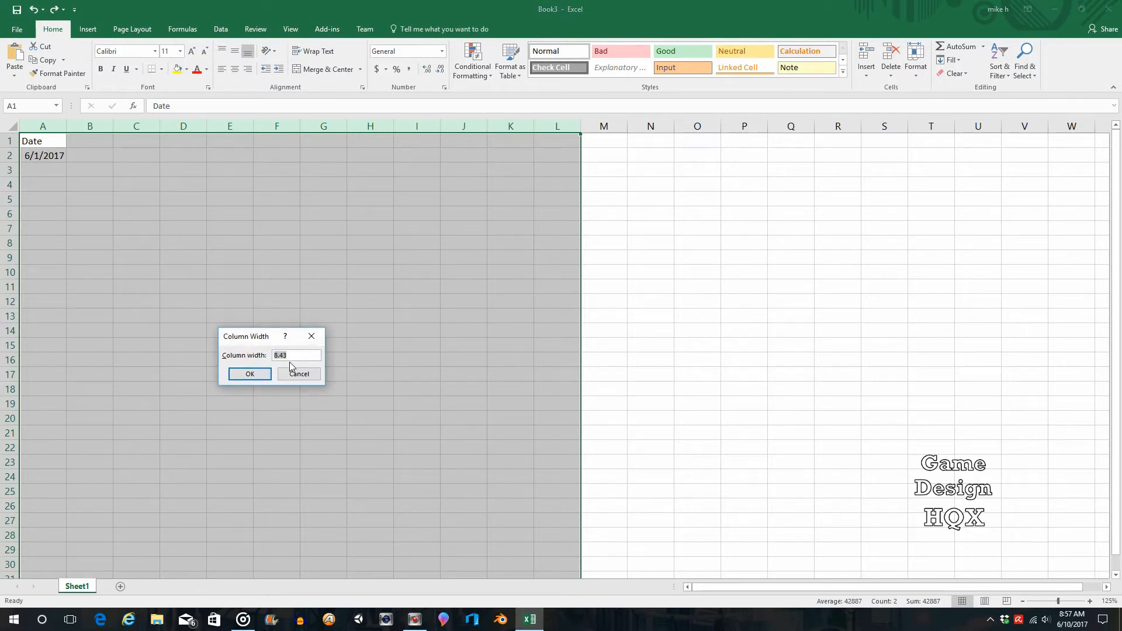
{"action": "type", "text": "9"}
{"action": "left_click", "coordinate": [252, 373]}
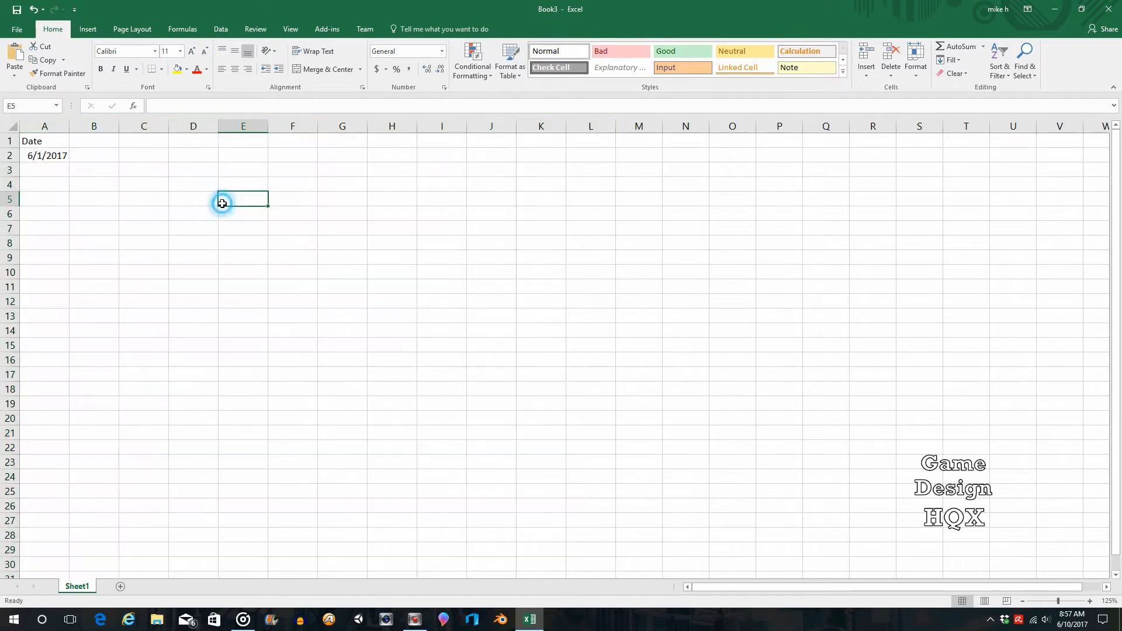
{"action": "left_click", "coordinate": [222, 203]}
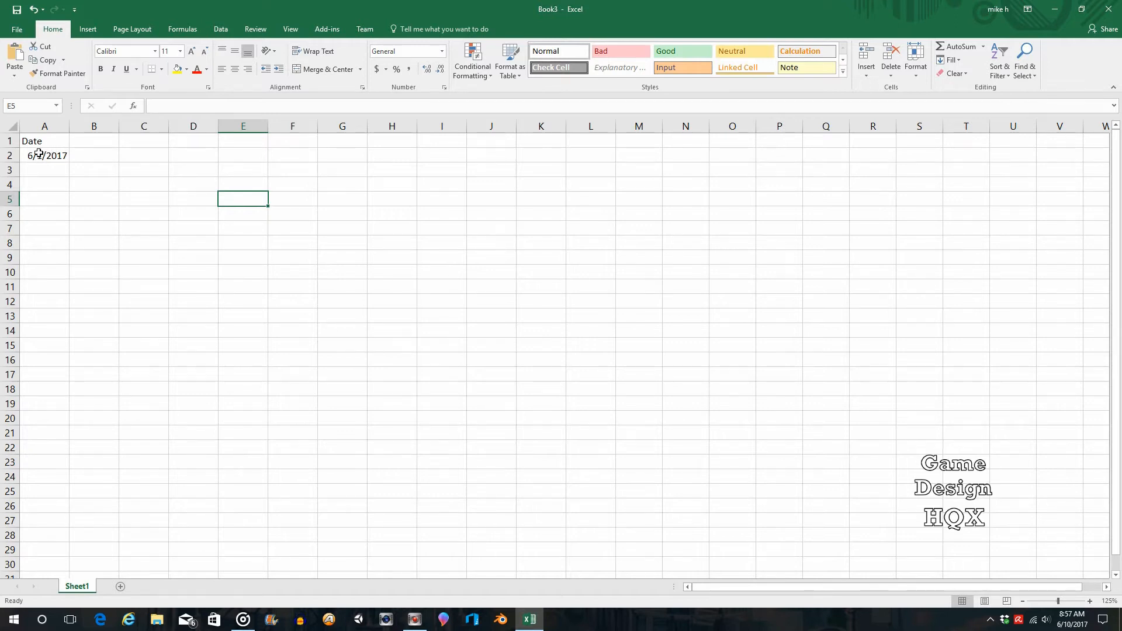
- Center the contents of column A horizontally
{"action": "left_click", "coordinate": [44, 125]}
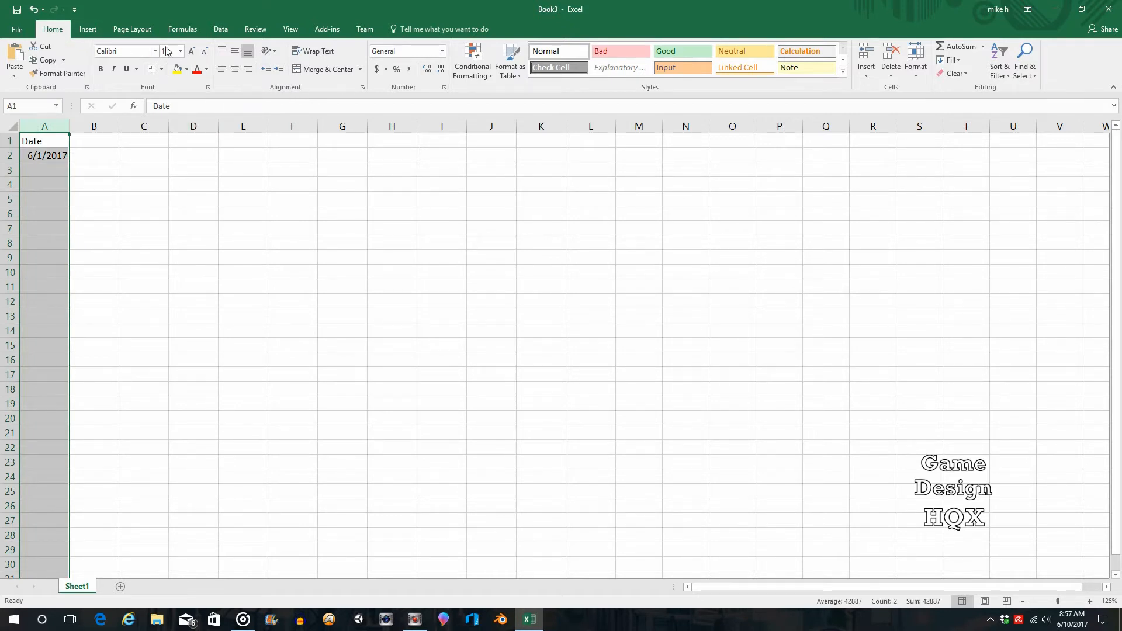
{"action": "left_click", "coordinate": [236, 72]}
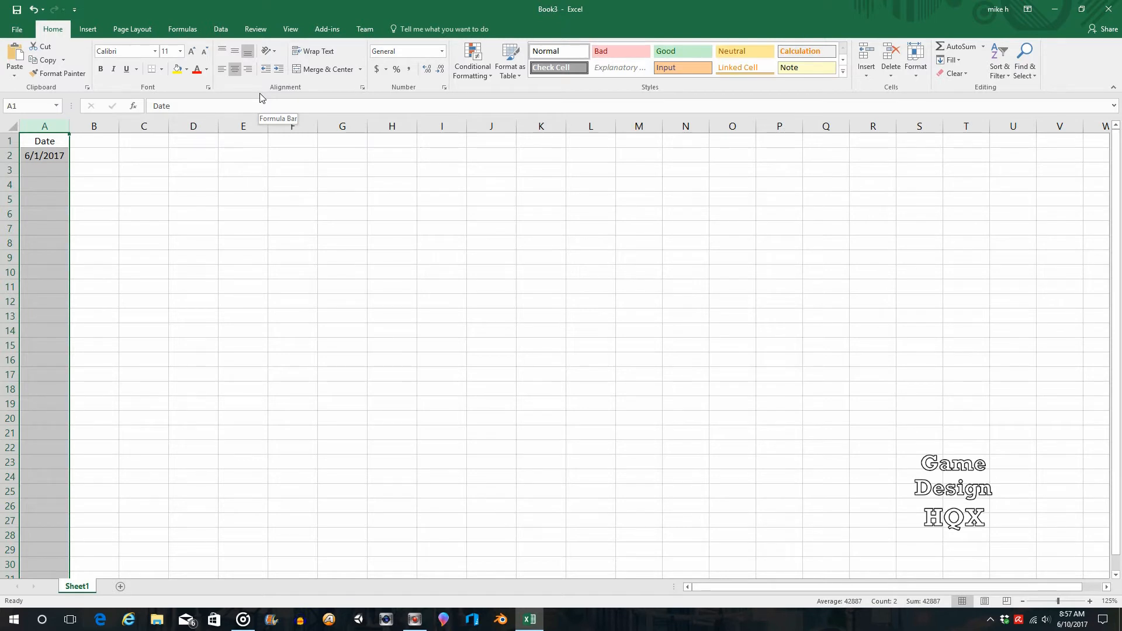
{"action": "left_click", "coordinate": [93, 155]}
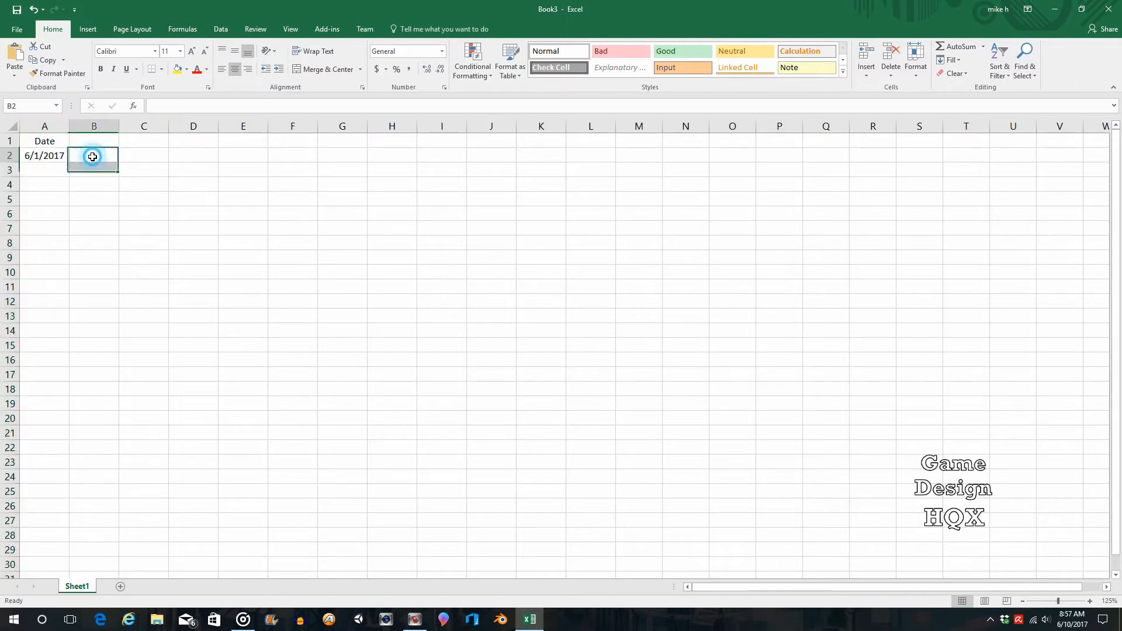
- Fill the date series from cell A2 down to A32, ending at 7/1/2017, and check the filled dates
{"action": "left_click", "coordinate": [58, 156]}
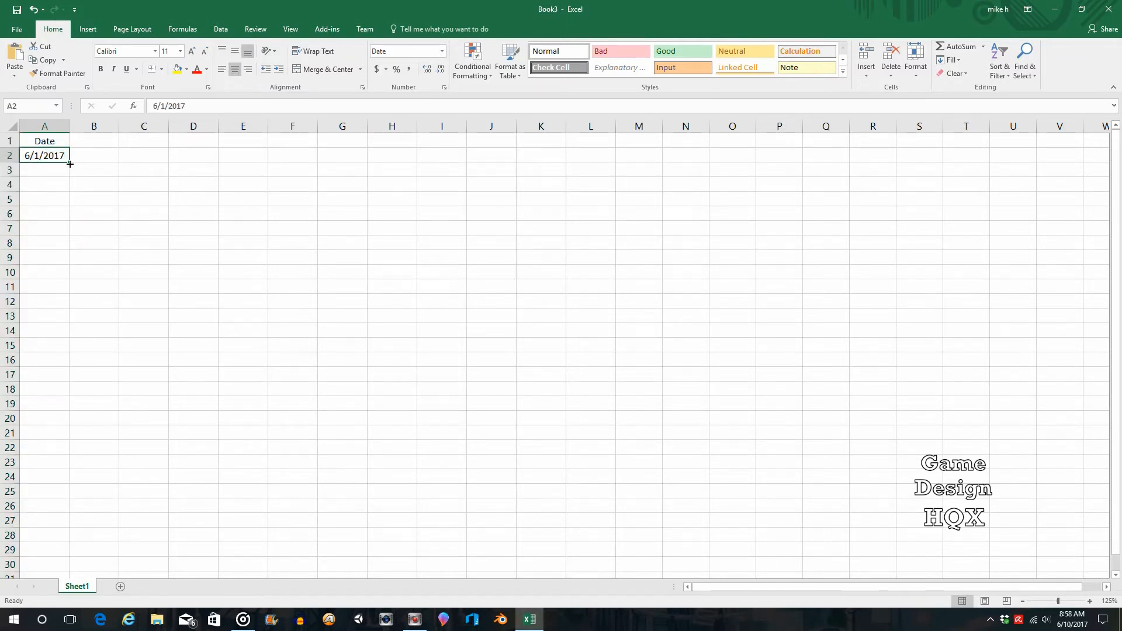
{"action": "left_click_drag", "start_coordinate": [69, 164], "coordinate": [69, 164]}
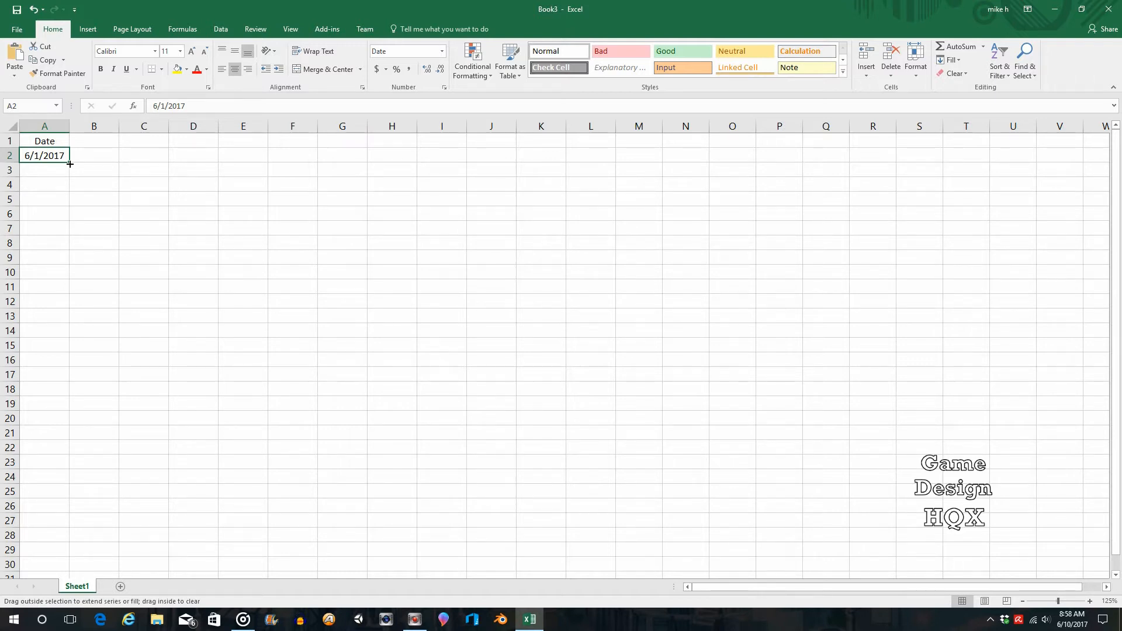
{"action": "left_click_drag", "start_coordinate": [69, 164], "coordinate": [36, 552]}
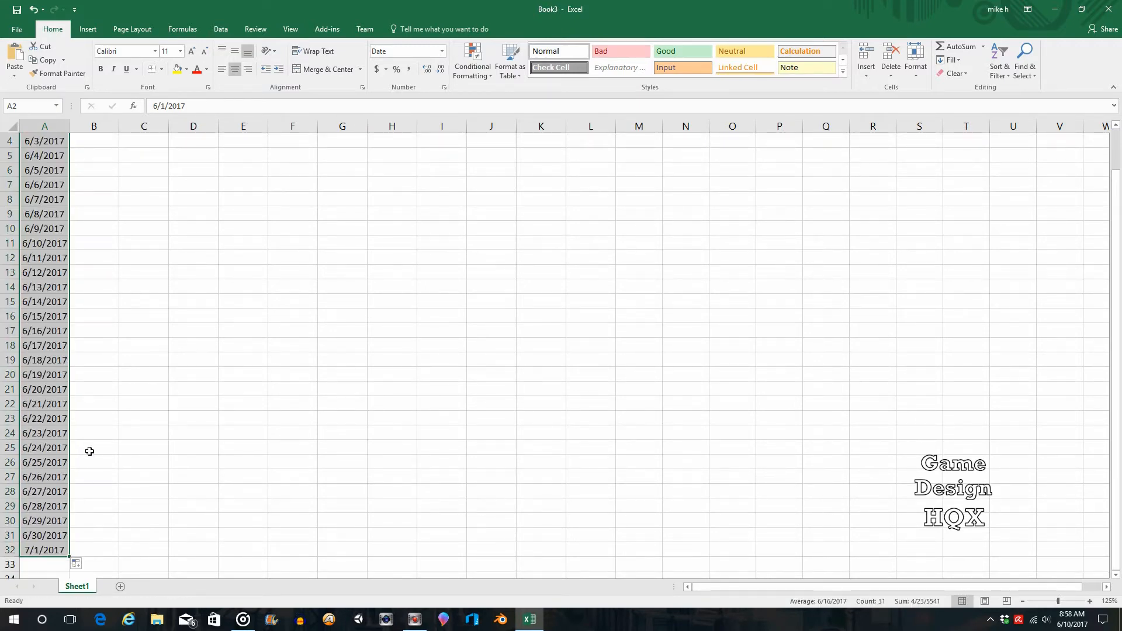
{"action": "scroll", "coordinate": [90, 450], "scroll_direction": "up", "scroll_amount": 1}
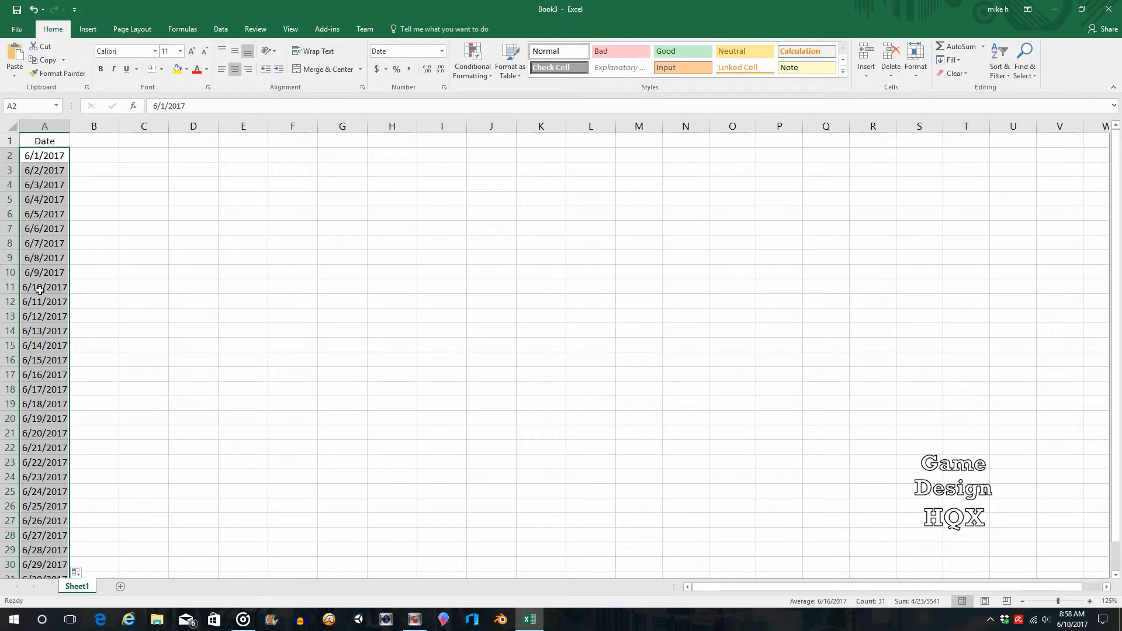
{"action": "scroll", "coordinate": [39, 371], "scroll_direction": "down", "scroll_amount": 6}
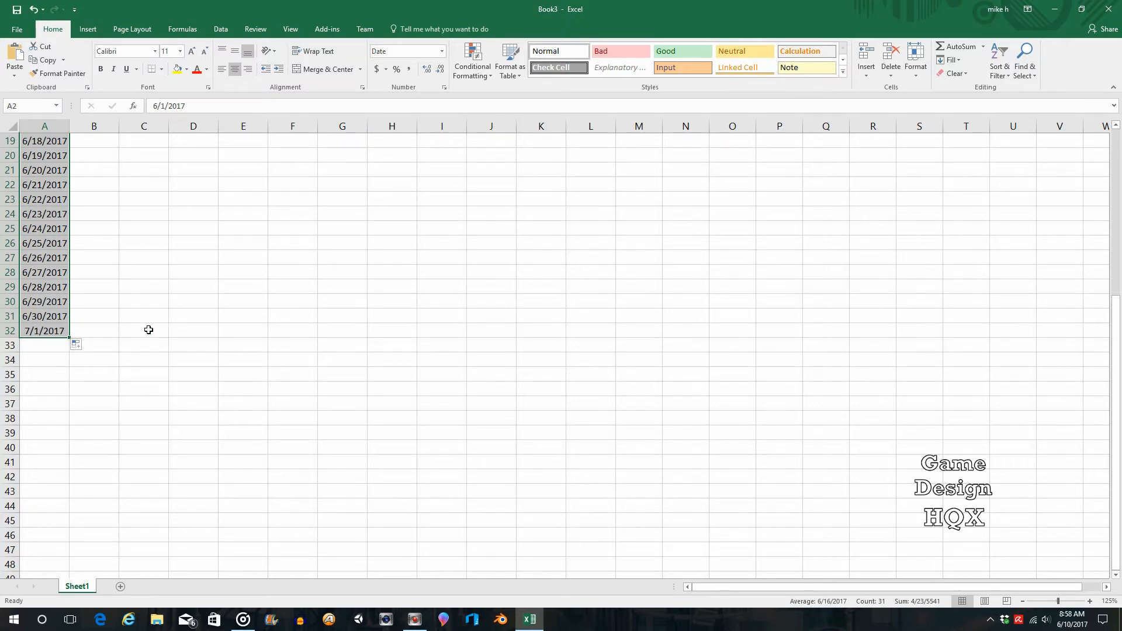
{"action": "scroll", "coordinate": [127, 252], "scroll_direction": "up", "scroll_amount": 6}
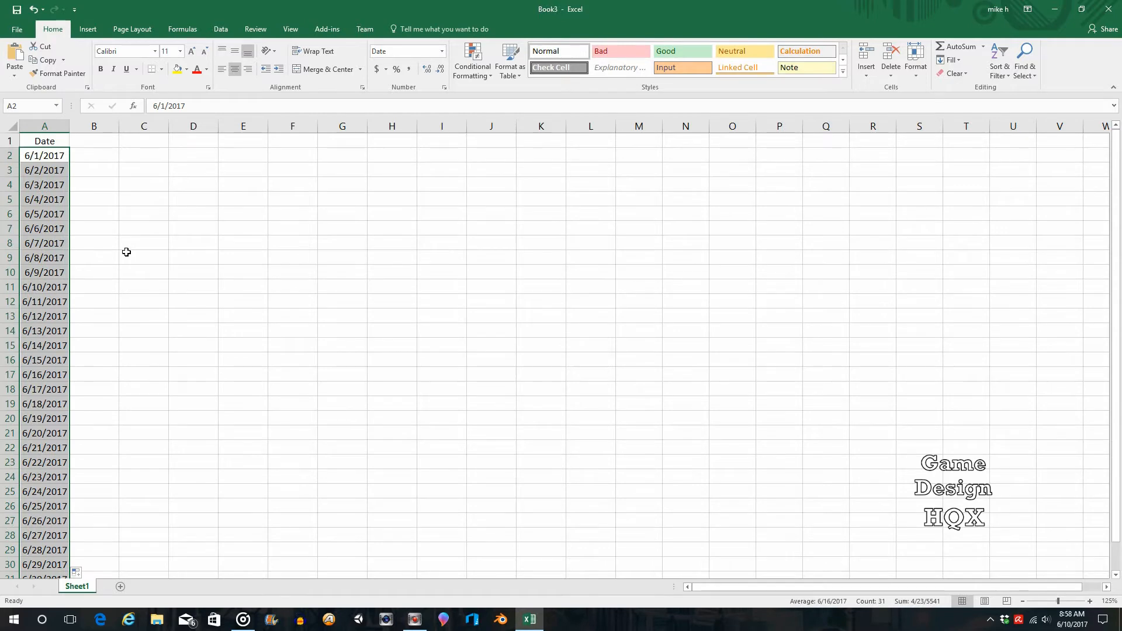
- Enter 1 in cell B2 and fill it down column B to row 32, alongside the dates
{"action": "left_click", "coordinate": [98, 156]}
{"action": "scroll", "coordinate": [63, 218], "scroll_direction": "down", "scroll_amount": 5}
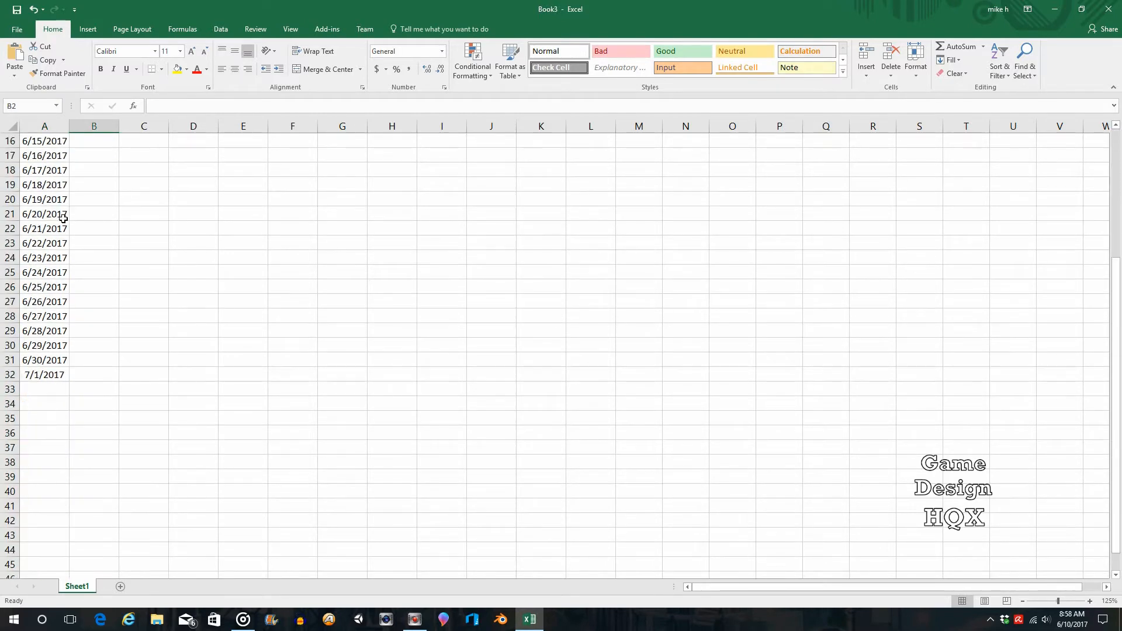
{"action": "scroll", "coordinate": [64, 218], "scroll_direction": "up", "scroll_amount": 5}
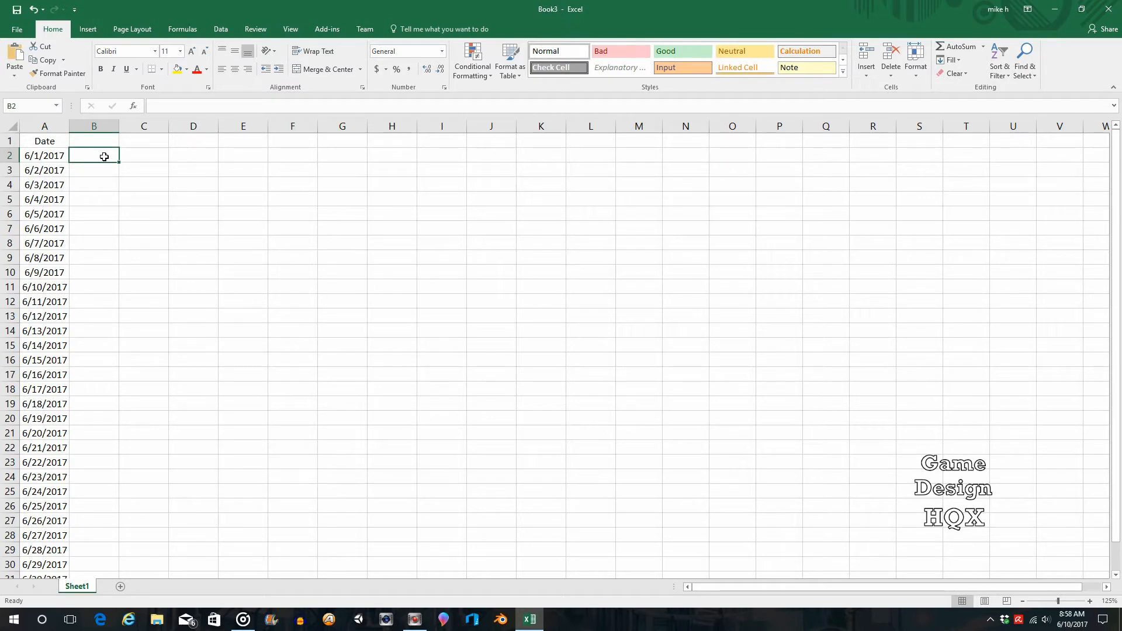
{"action": "type", "text": "1"}
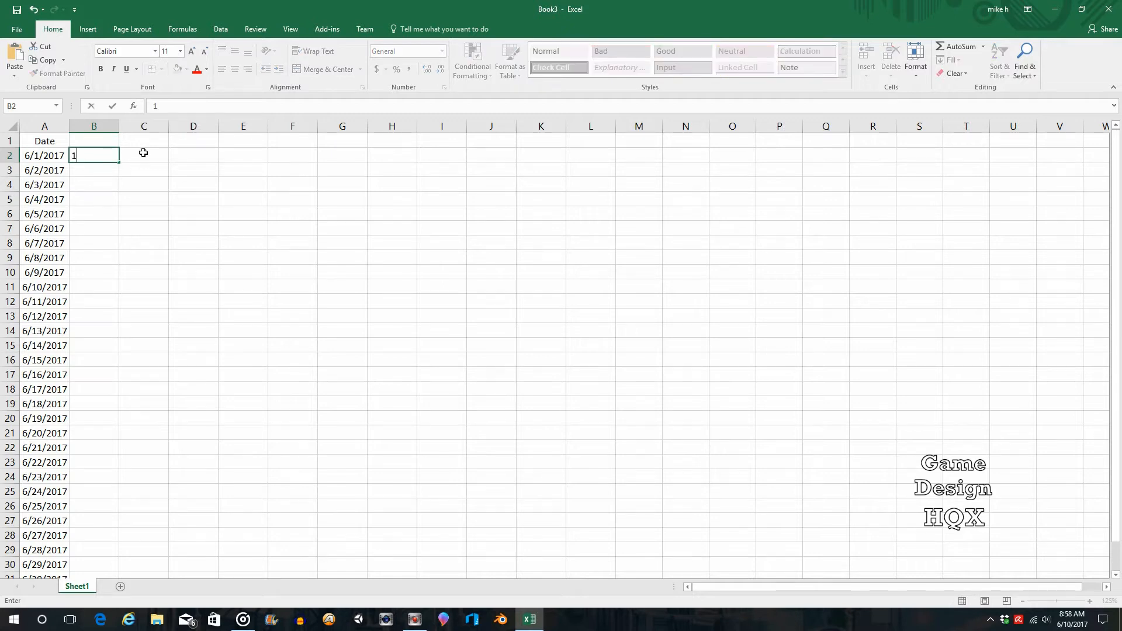
{"action": "left_click", "coordinate": [143, 153]}
{"action": "left_click", "coordinate": [108, 155]}
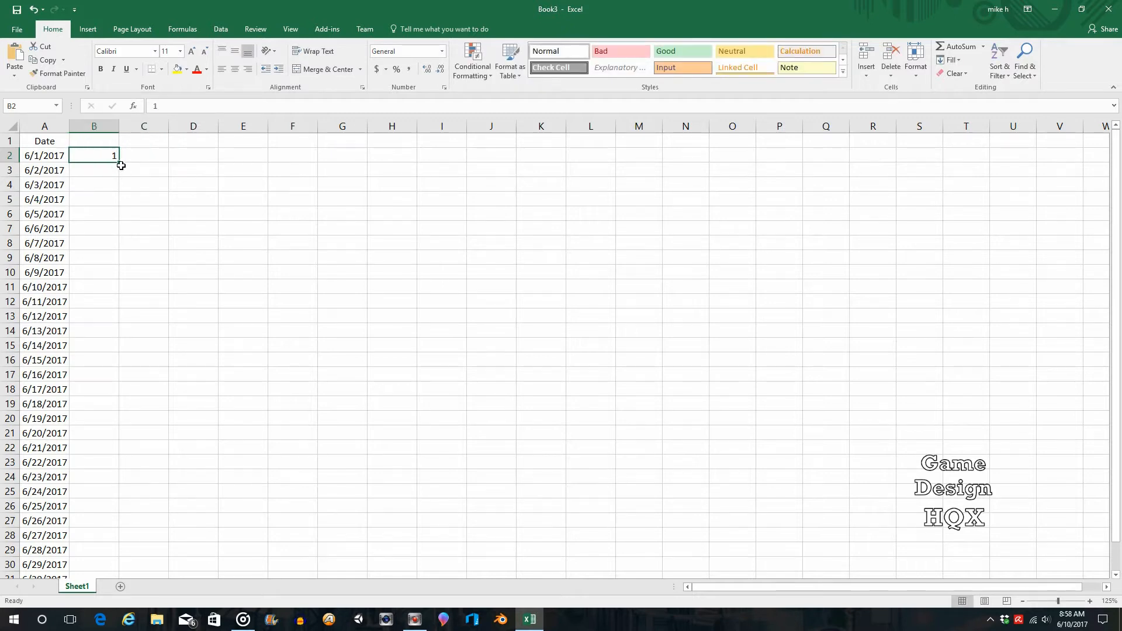
{"action": "left_click_drag", "start_coordinate": [120, 164], "coordinate": [115, 557]}
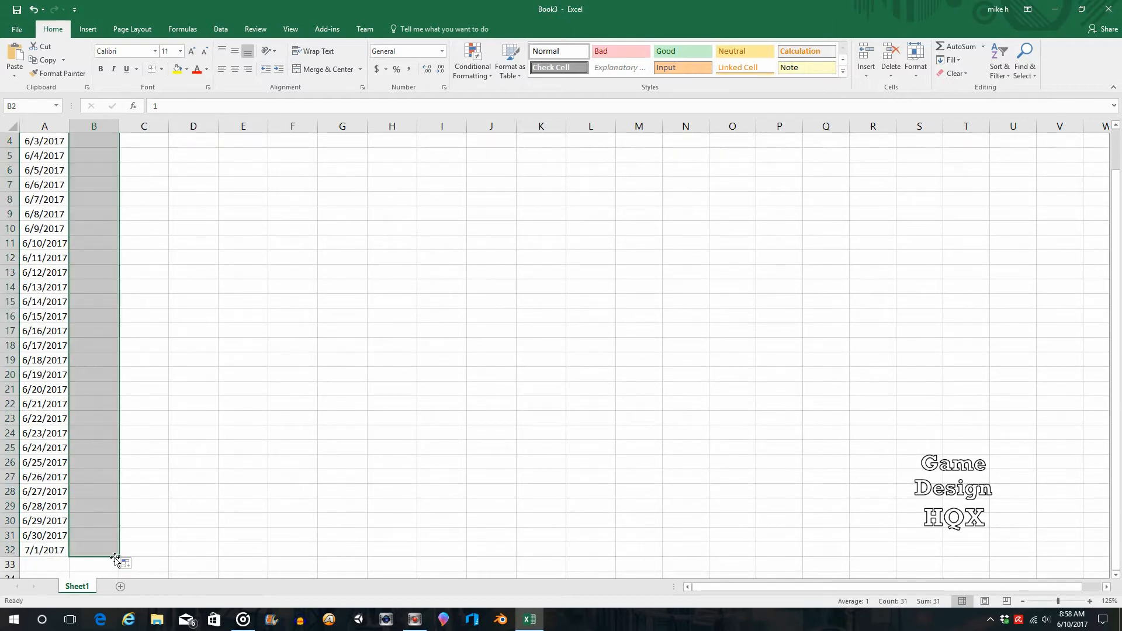
{"action": "scroll", "coordinate": [122, 388], "scroll_direction": "up", "scroll_amount": 1}
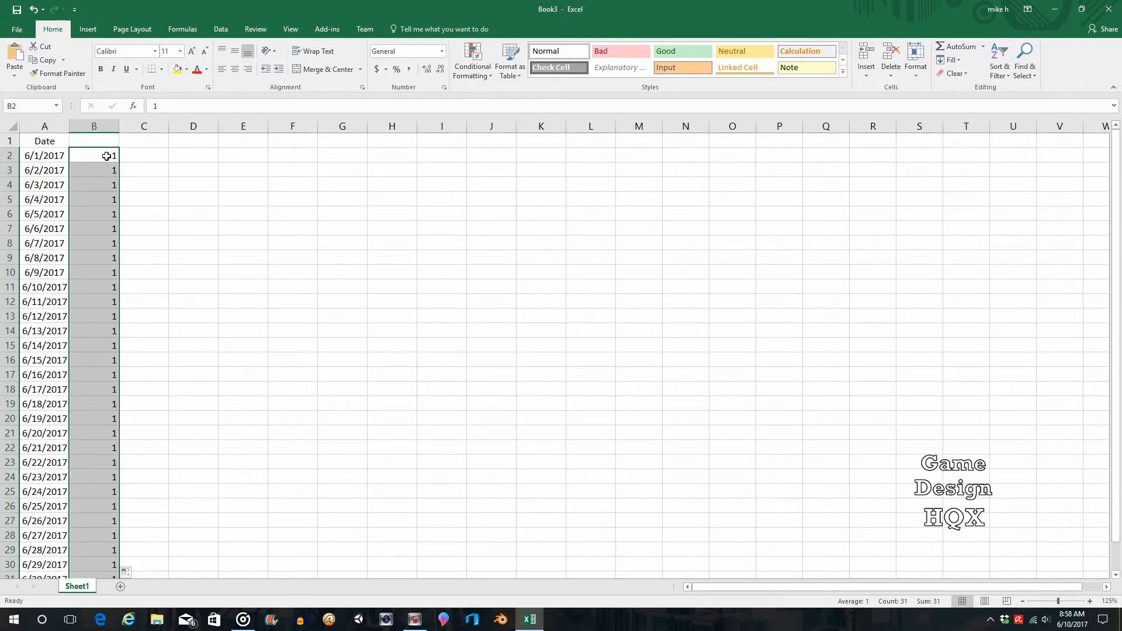
{"action": "scroll", "coordinate": [99, 441], "scroll_direction": "down", "scroll_amount": 4}
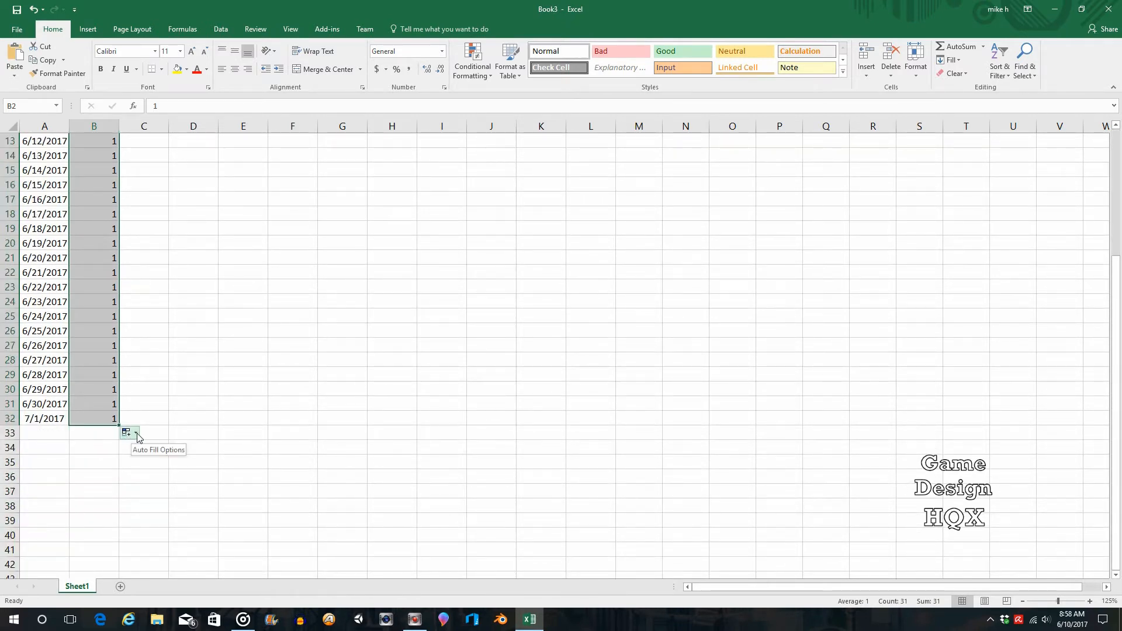
- Change the fill in cells B2 through B32 to a series counting from 1 to 31, and review the filled column
{"action": "left_click", "coordinate": [138, 437]}
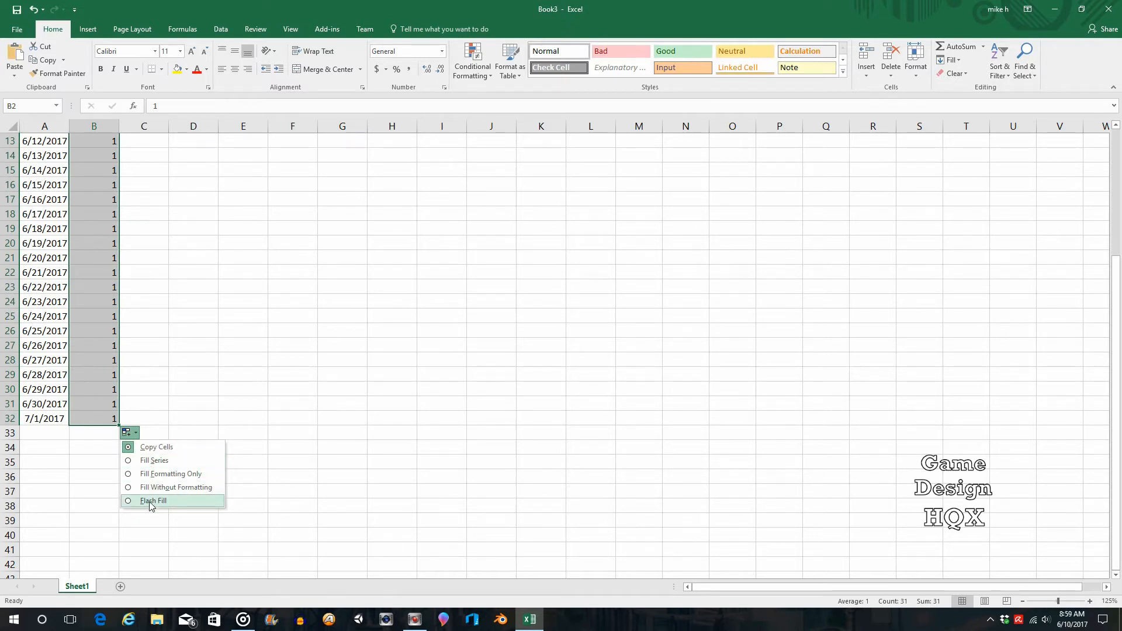
{"action": "left_click", "coordinate": [153, 461]}
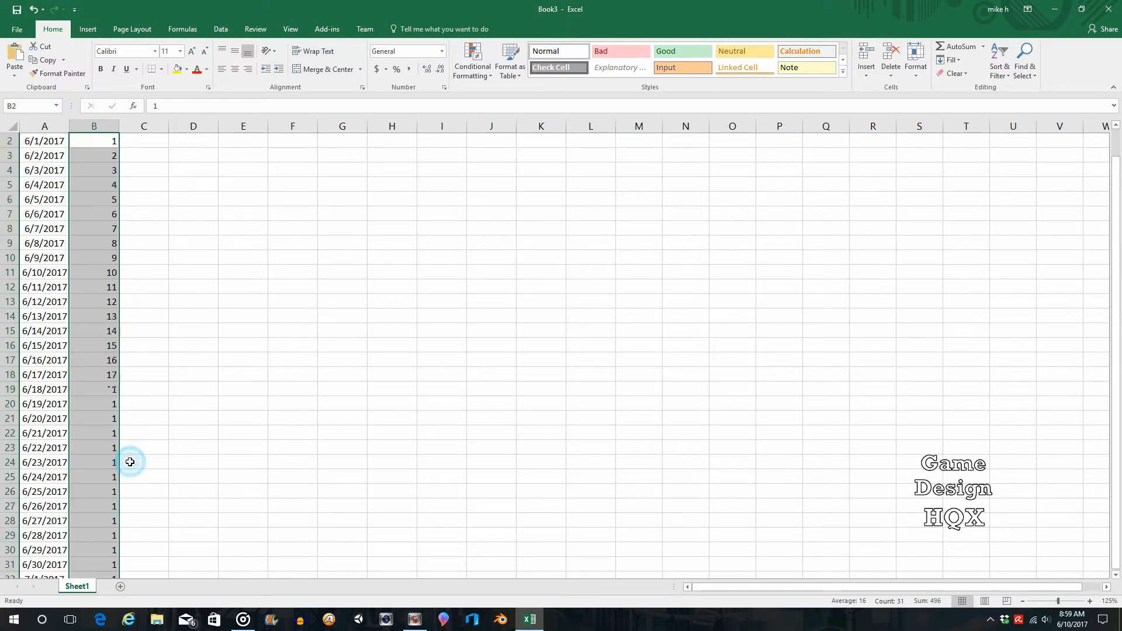
{"action": "scroll", "coordinate": [37, 183], "scroll_direction": "up", "scroll_amount": 1}
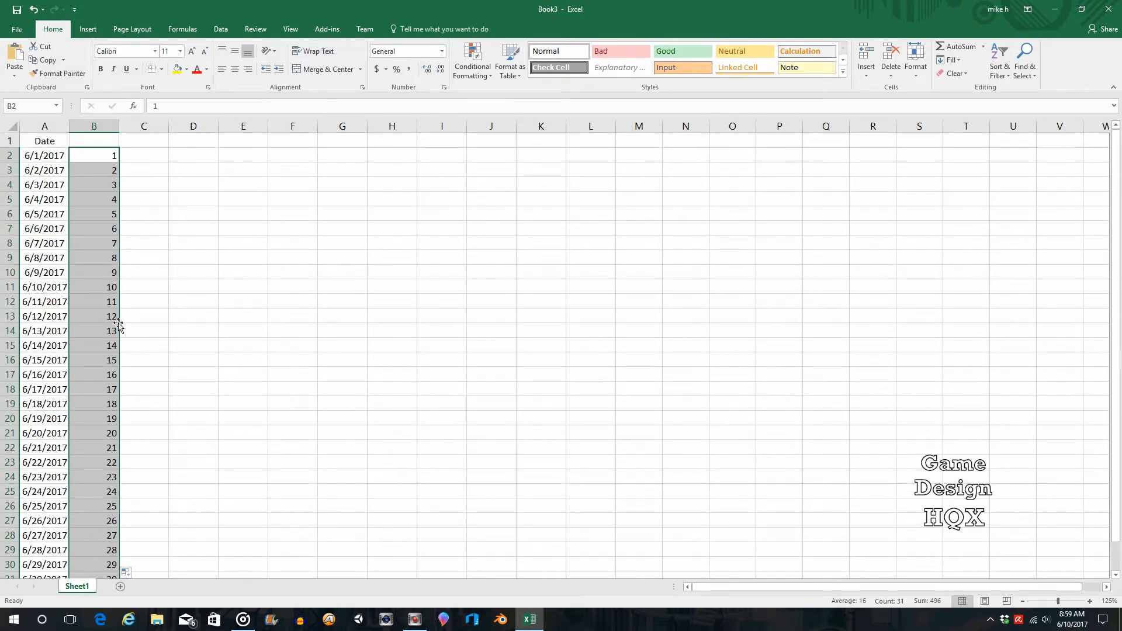
{"action": "scroll", "coordinate": [143, 279], "scroll_direction": "down", "scroll_amount": 2}
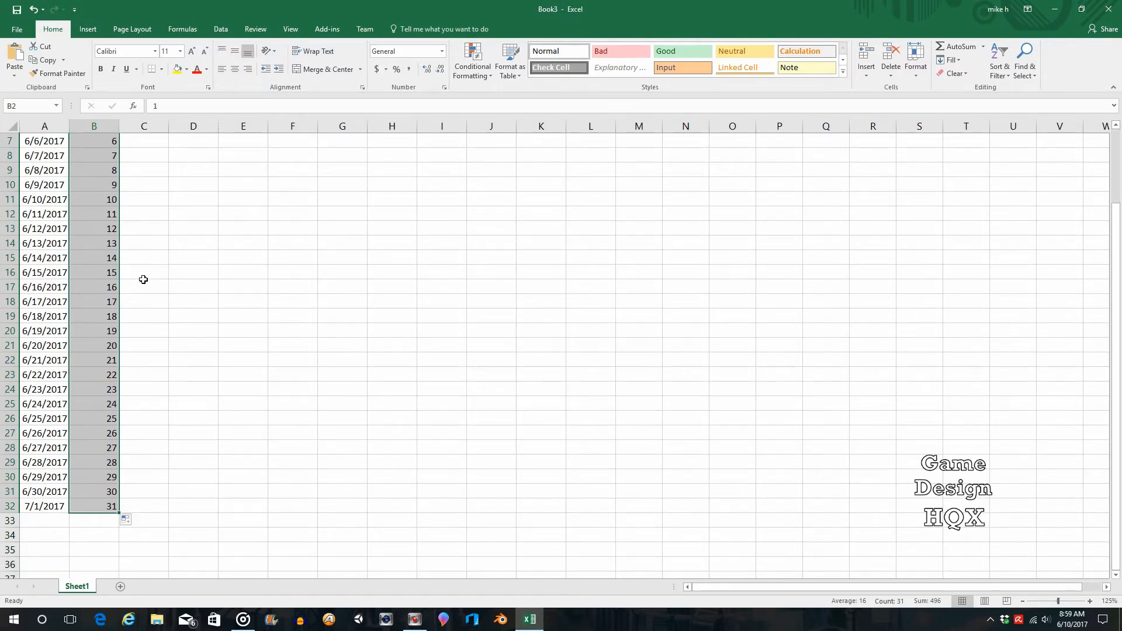
{"action": "scroll", "coordinate": [124, 274], "scroll_direction": "up", "scroll_amount": 2}
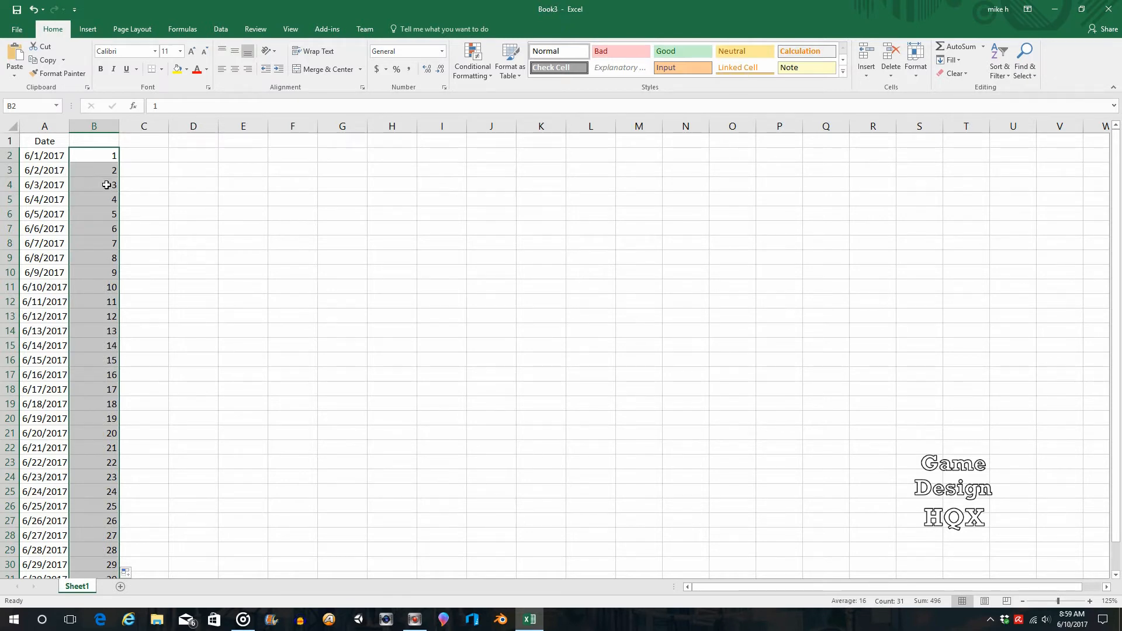
- Clear the contents of column B and of row 32, which holds the date 7/1/2017
{"action": "left_click", "coordinate": [102, 124]}
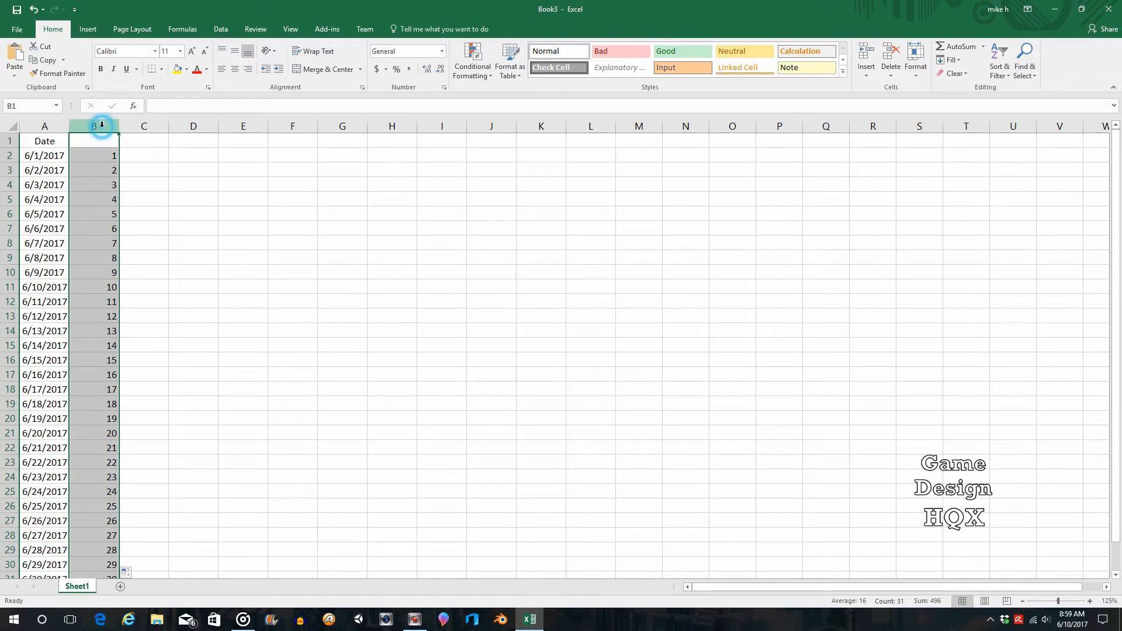
{"action": "key", "text": "Delete"}
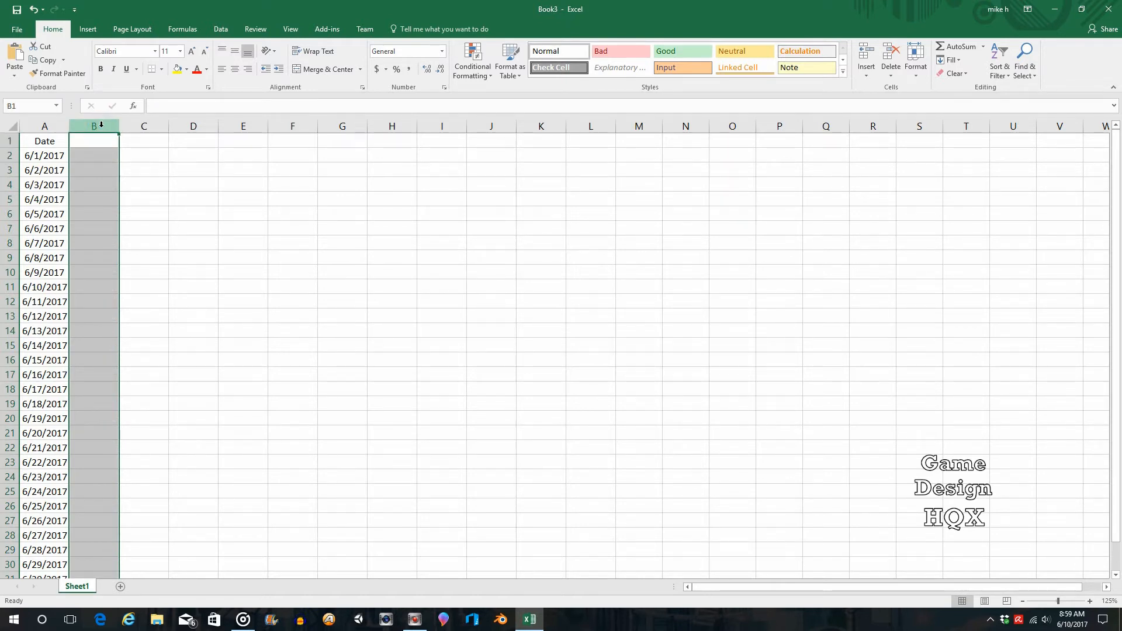
{"action": "scroll", "coordinate": [156, 202], "scroll_direction": "down", "scroll_amount": 5}
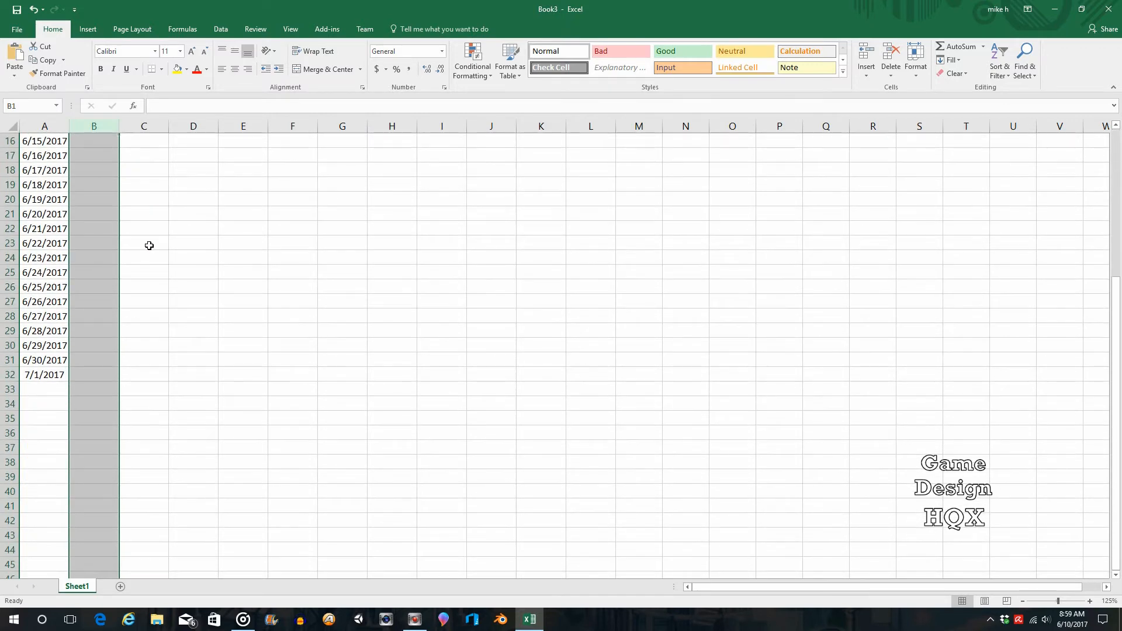
{"action": "left_click", "coordinate": [9, 374]}
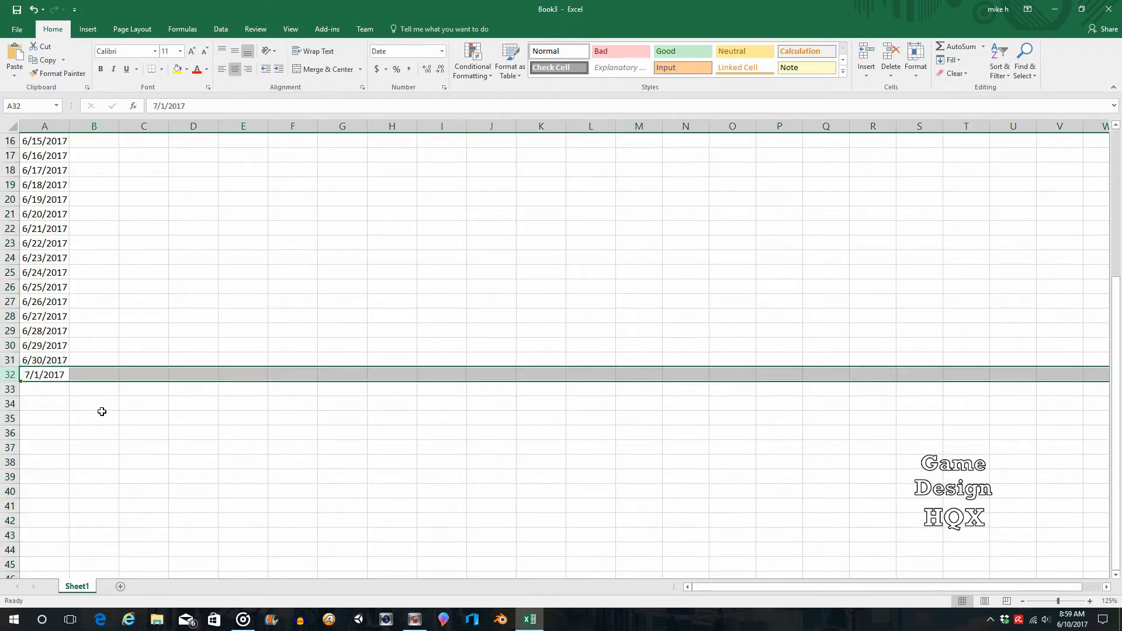
{"action": "key", "text": "Delete"}
{"action": "scroll", "coordinate": [102, 412], "scroll_direction": "up", "scroll_amount": 5}
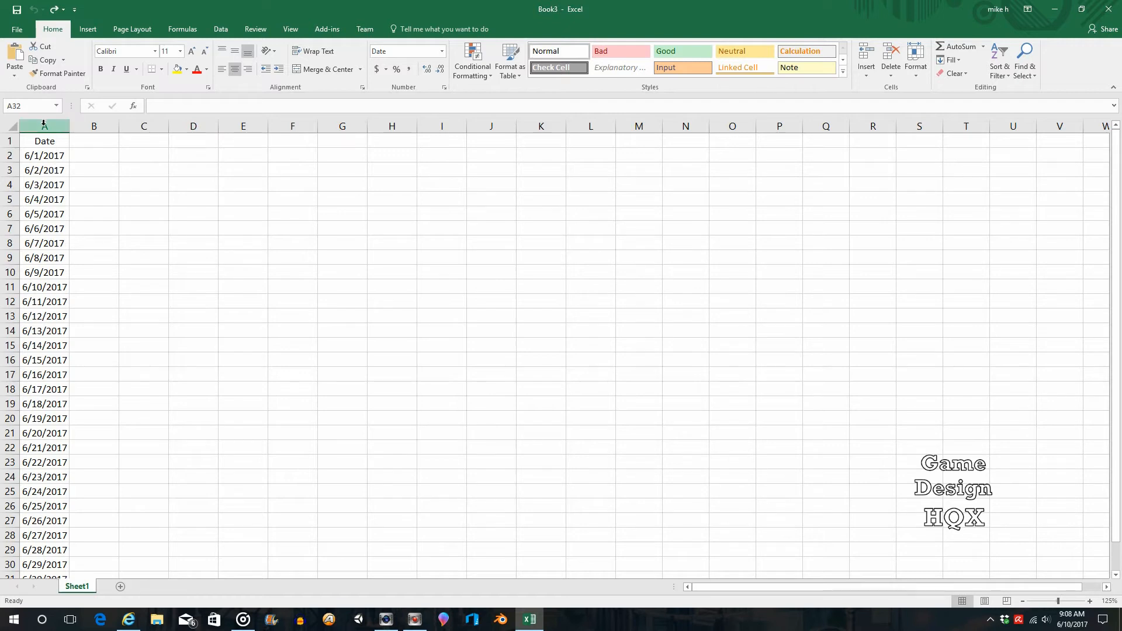
- Apply the custom number format mmmm to the dates in cells A2 through A31
{"action": "left_click", "coordinate": [50, 159]}
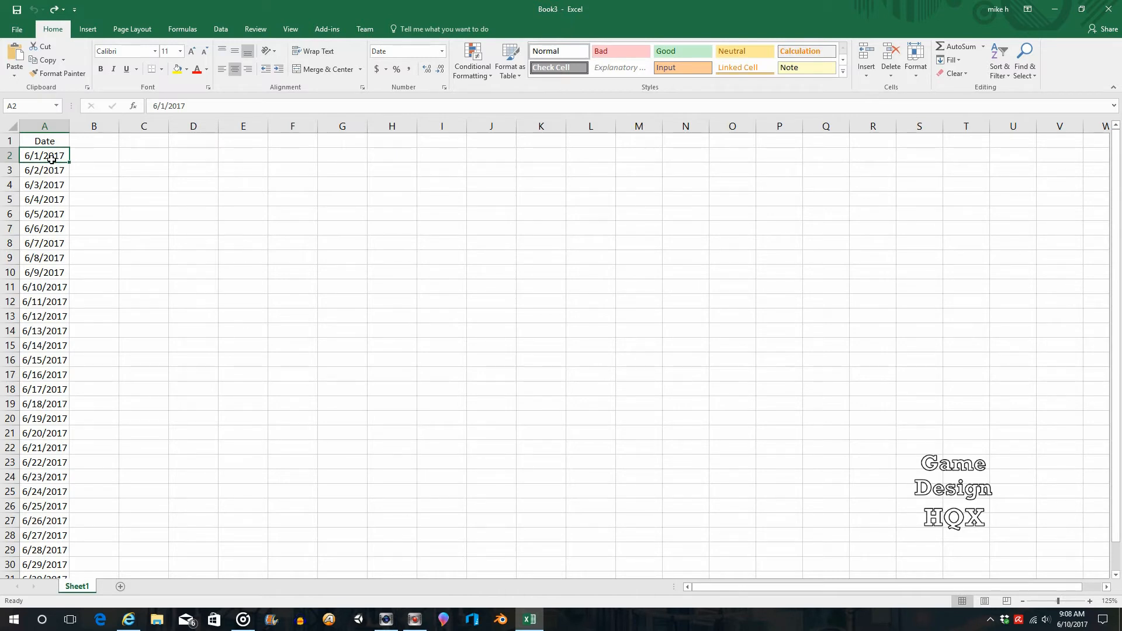
{"action": "key", "text": "End"}
{"action": "key", "text": "shift+Down"}
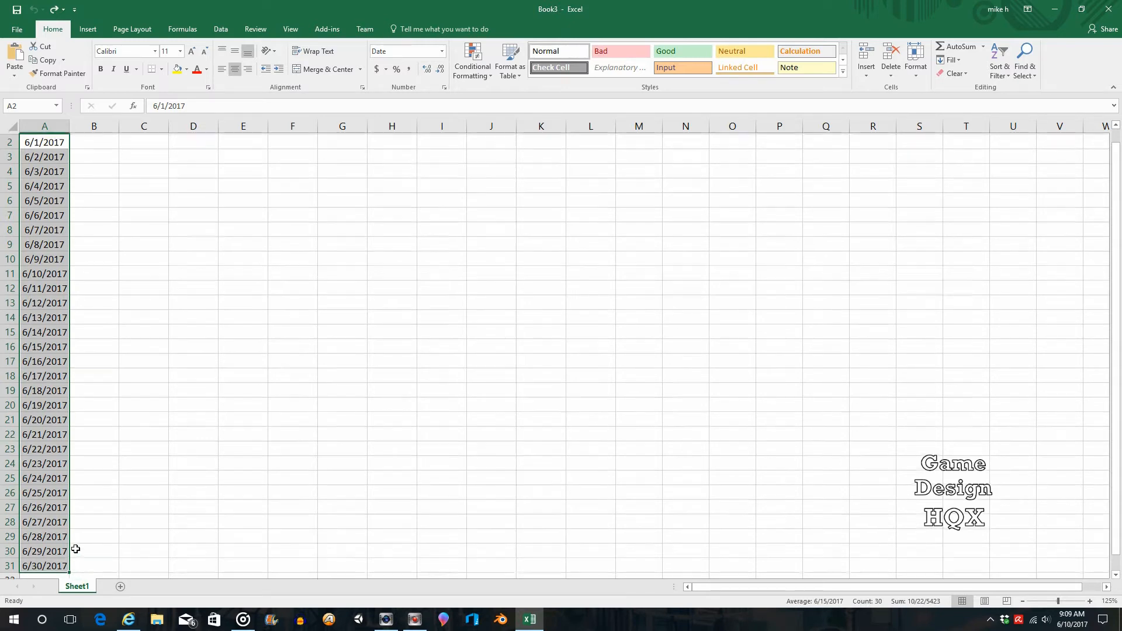
{"action": "scroll", "coordinate": [72, 558], "scroll_direction": "up", "scroll_amount": 1}
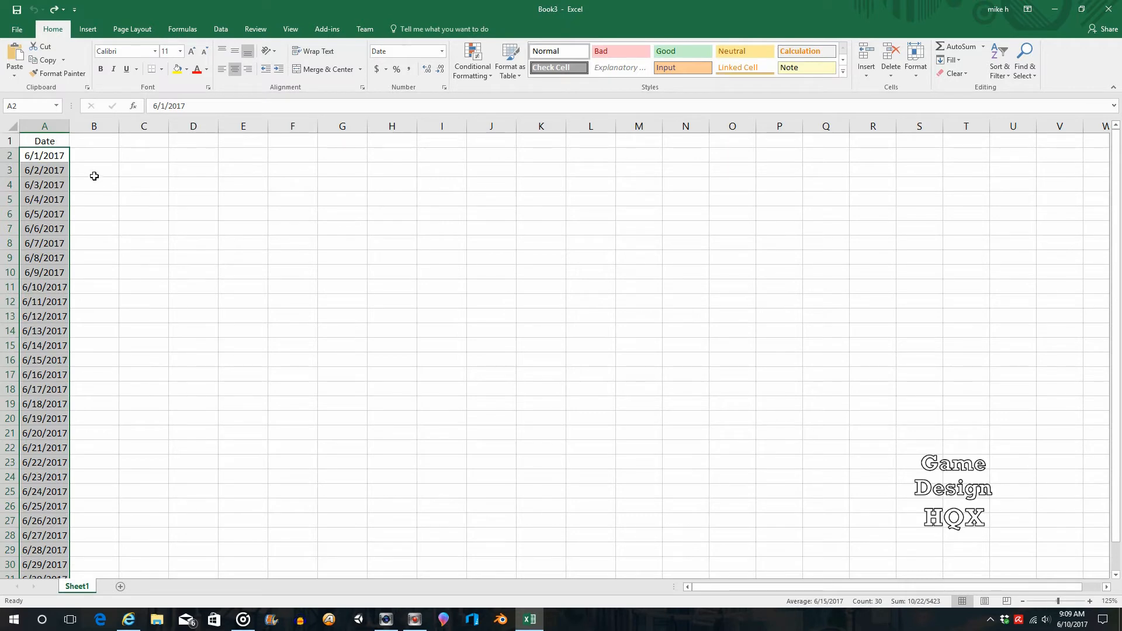
{"action": "right_click", "coordinate": [35, 194]}
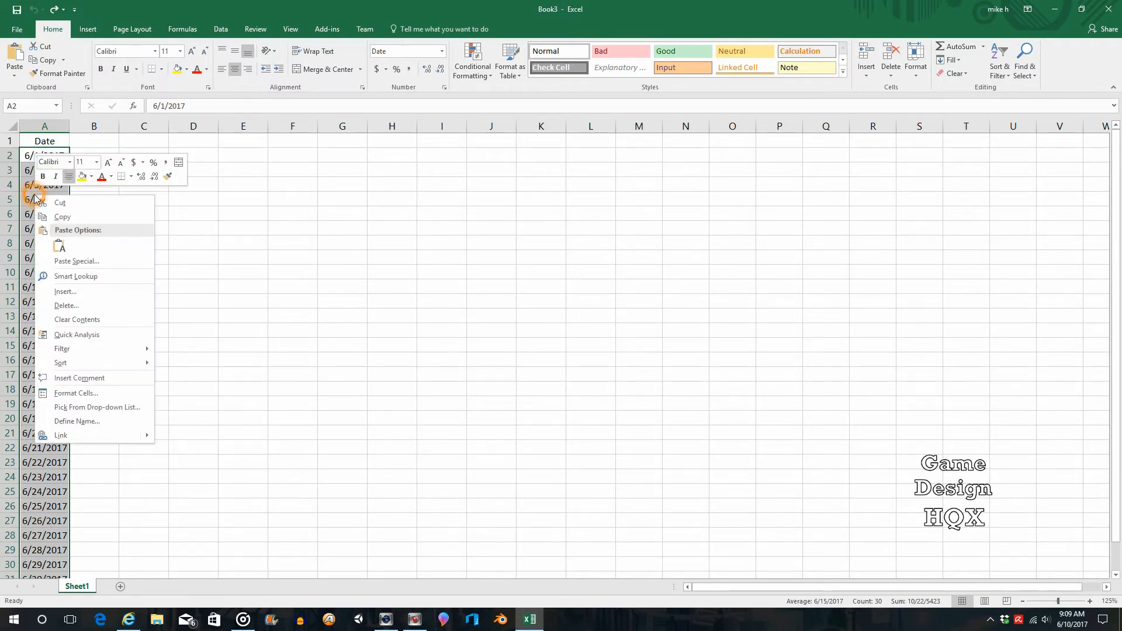
{"action": "left_click", "coordinate": [81, 393]}
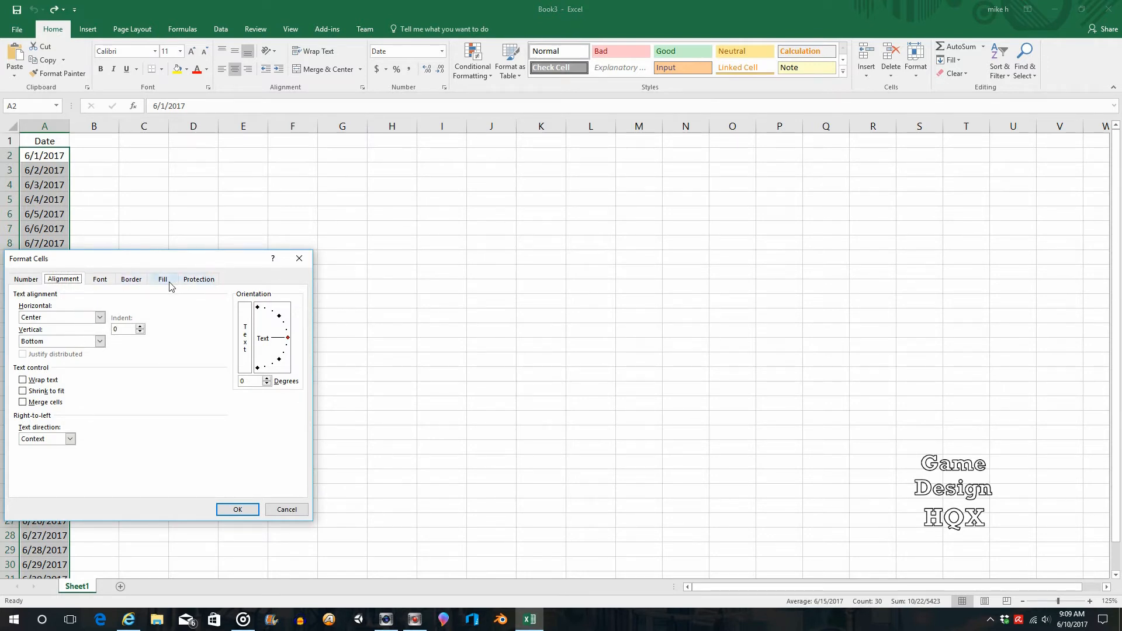
{"action": "left_click", "coordinate": [25, 279]}
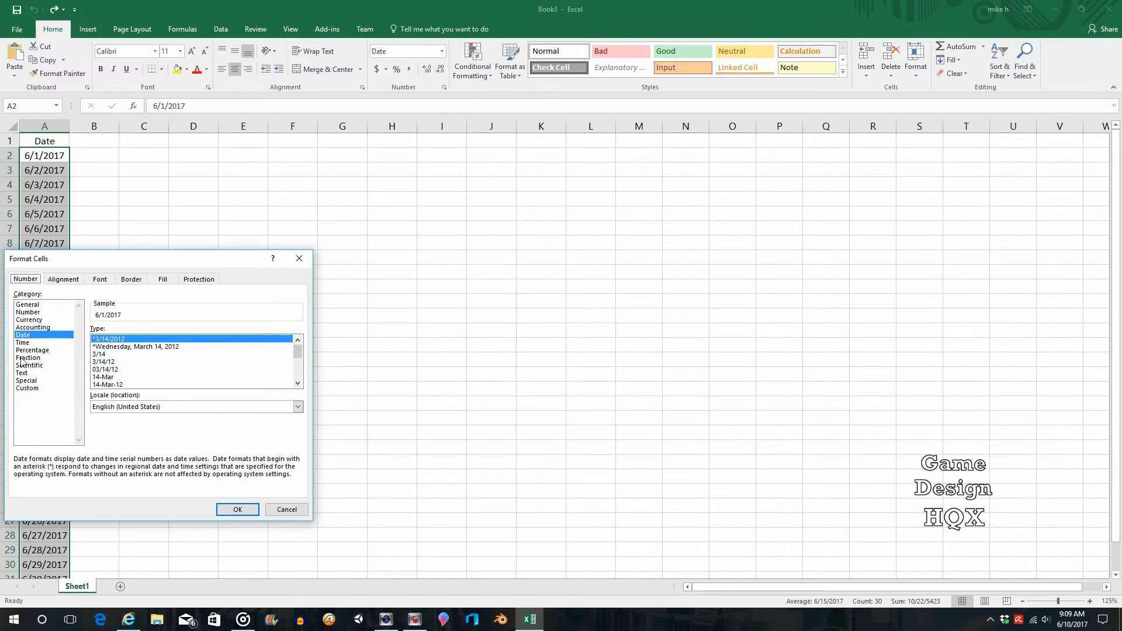
{"action": "left_click", "coordinate": [27, 390]}
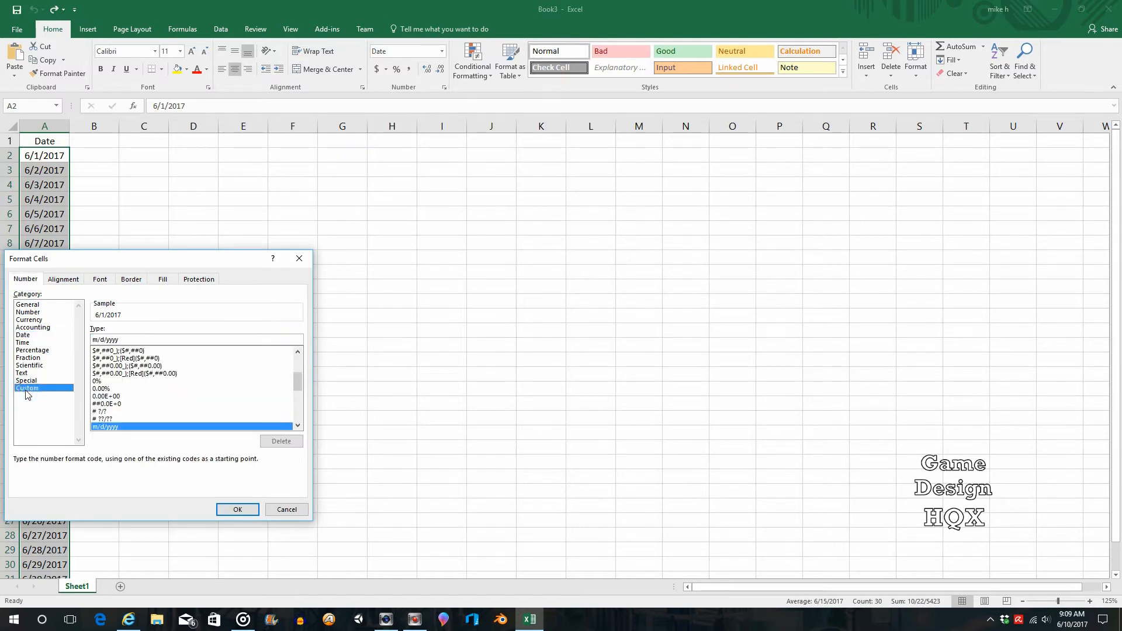
{"action": "double_click", "coordinate": [144, 343]}
{"action": "type", "text": "mmmm"}
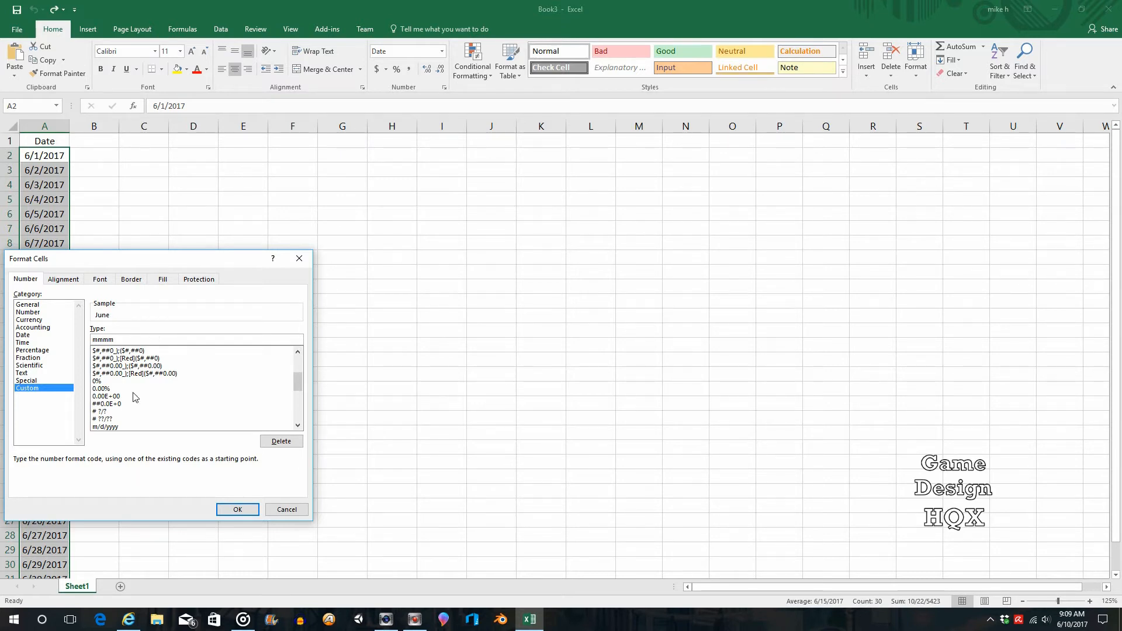
{"action": "left_click", "coordinate": [241, 517]}
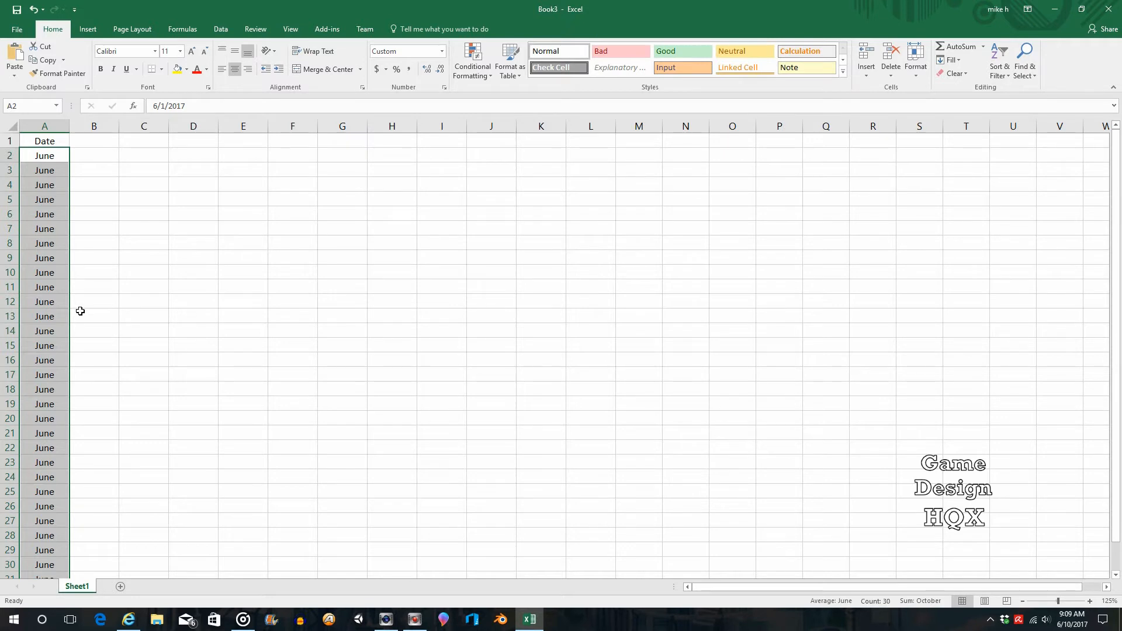
- Check the underlying dates stored in cells A2 through A4, and undo the mmmm format on the date column
{"action": "left_click", "coordinate": [105, 198]}
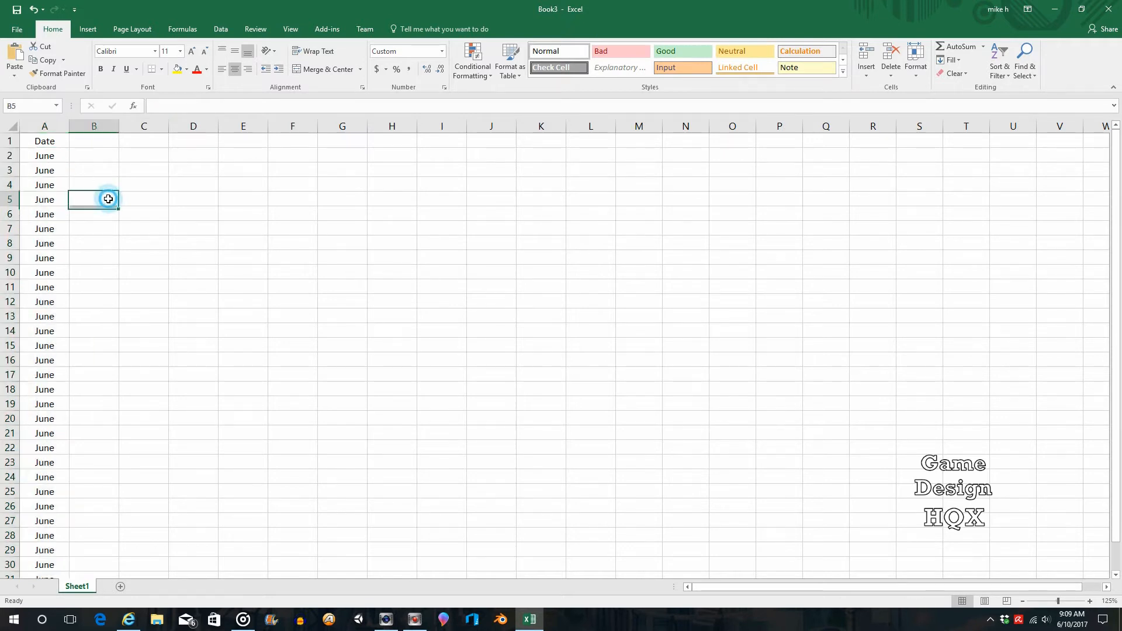
{"action": "left_click", "coordinate": [54, 158]}
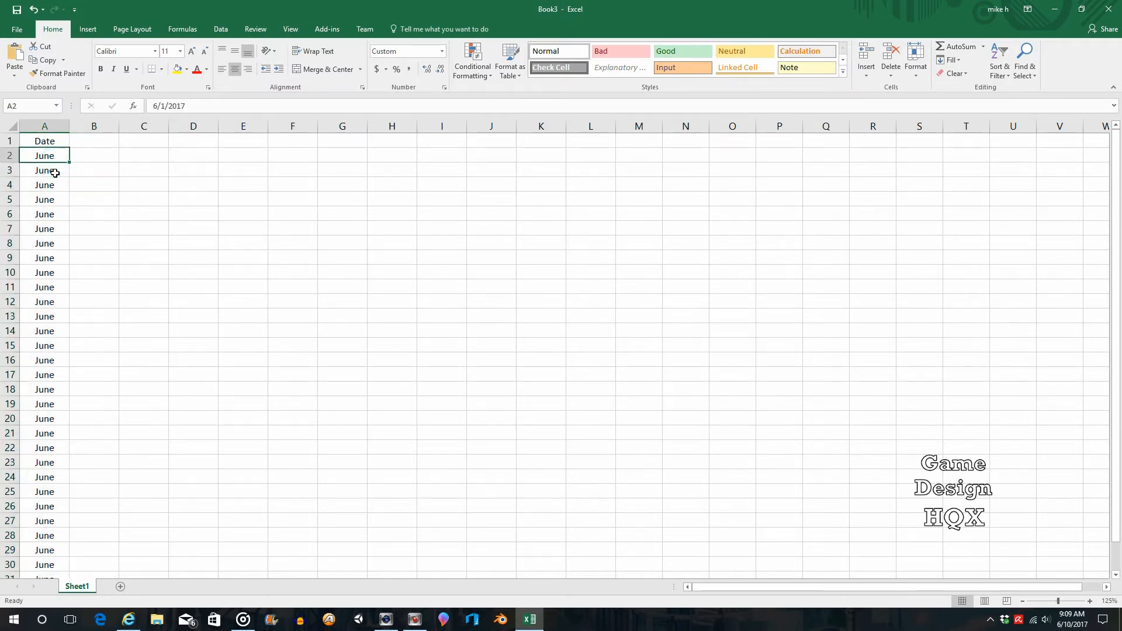
{"action": "double_click", "coordinate": [198, 106]}
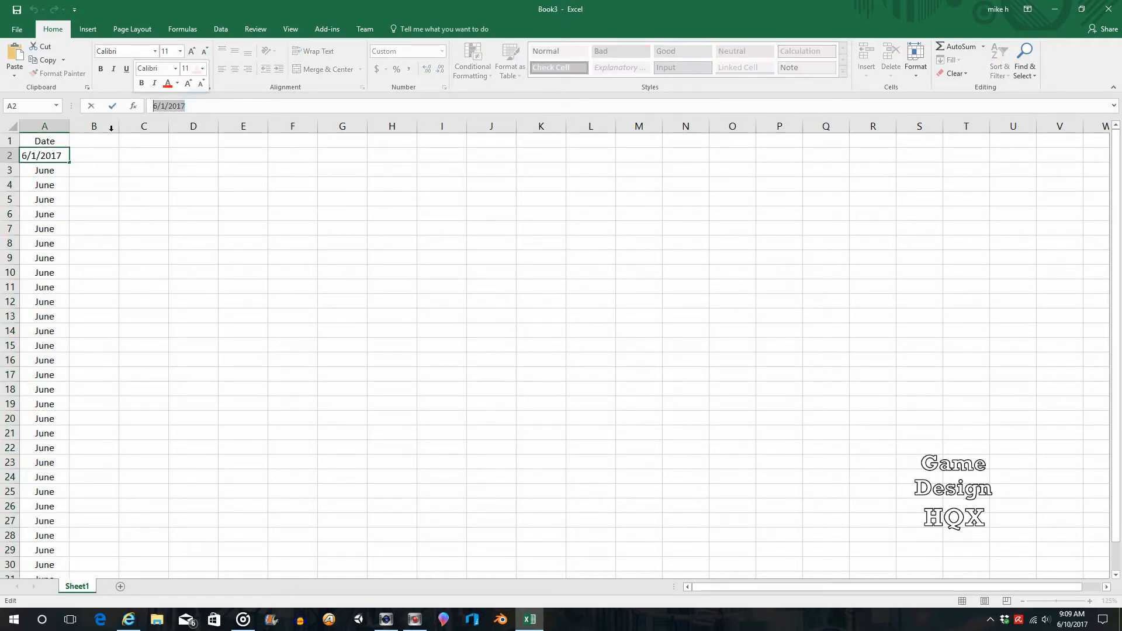
{"action": "left_click", "coordinate": [45, 171]}
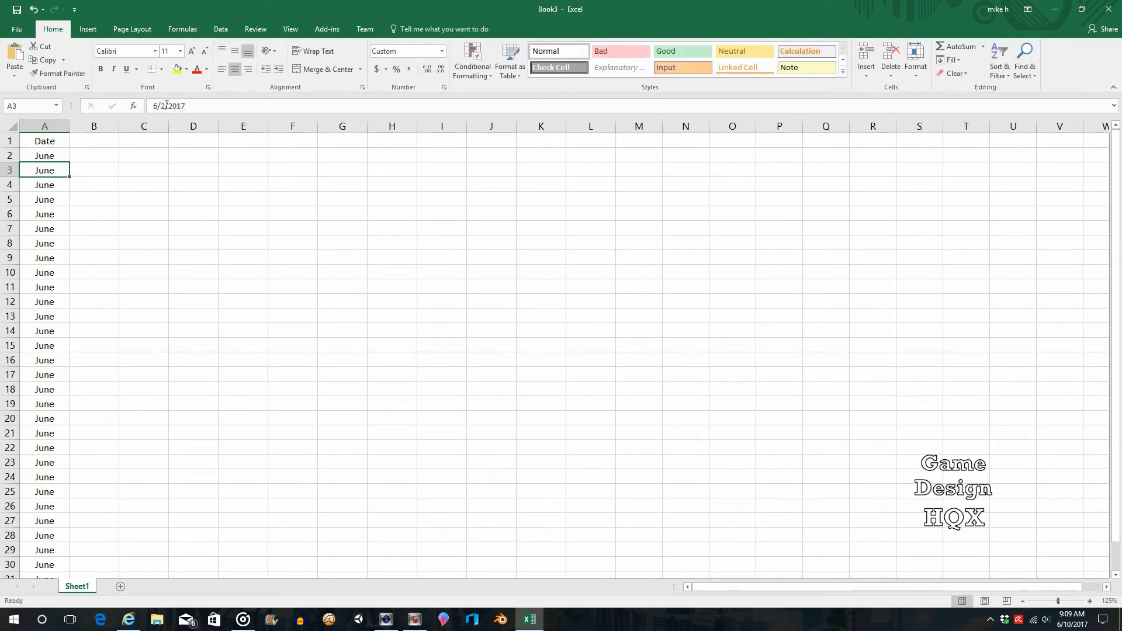
{"action": "left_click", "coordinate": [42, 183]}
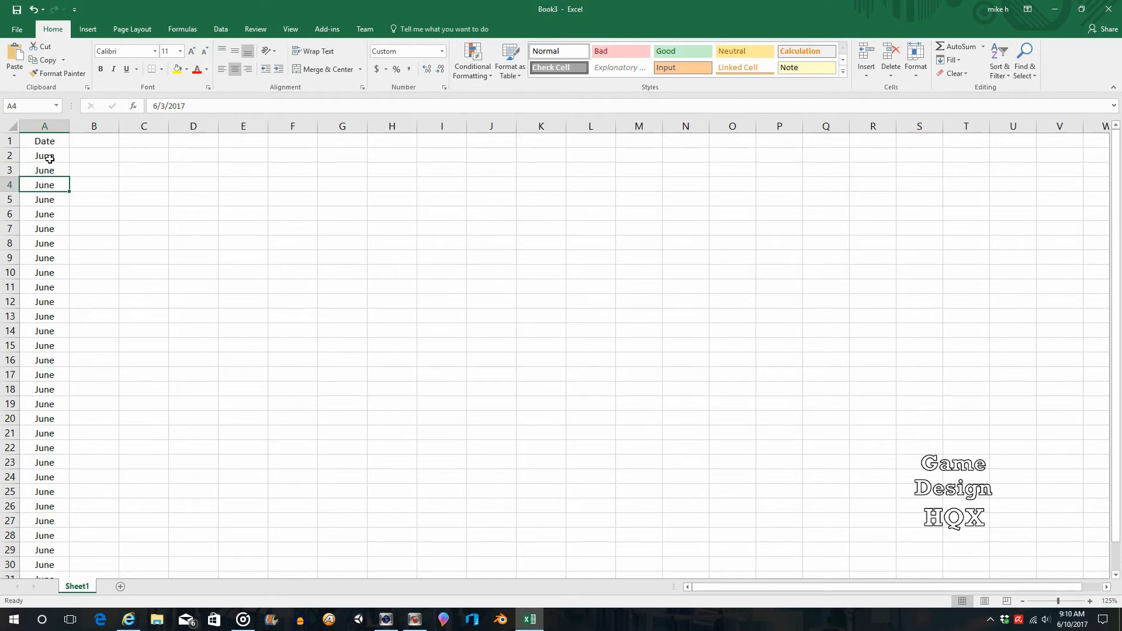
{"action": "left_click", "coordinate": [34, 10]}
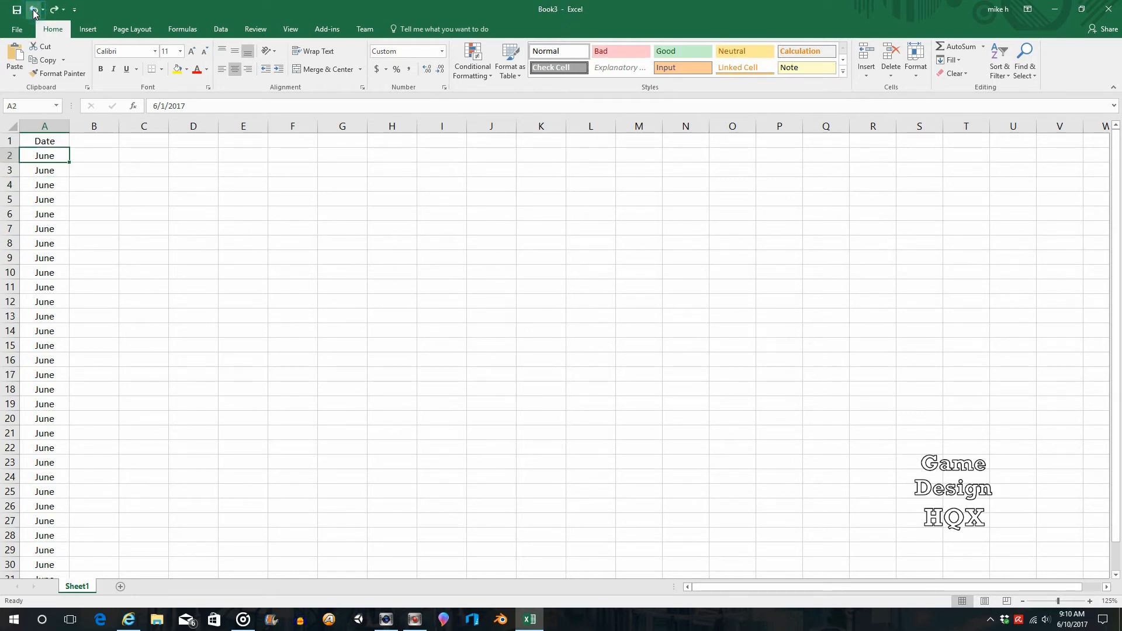
{"action": "left_click", "coordinate": [34, 10]}
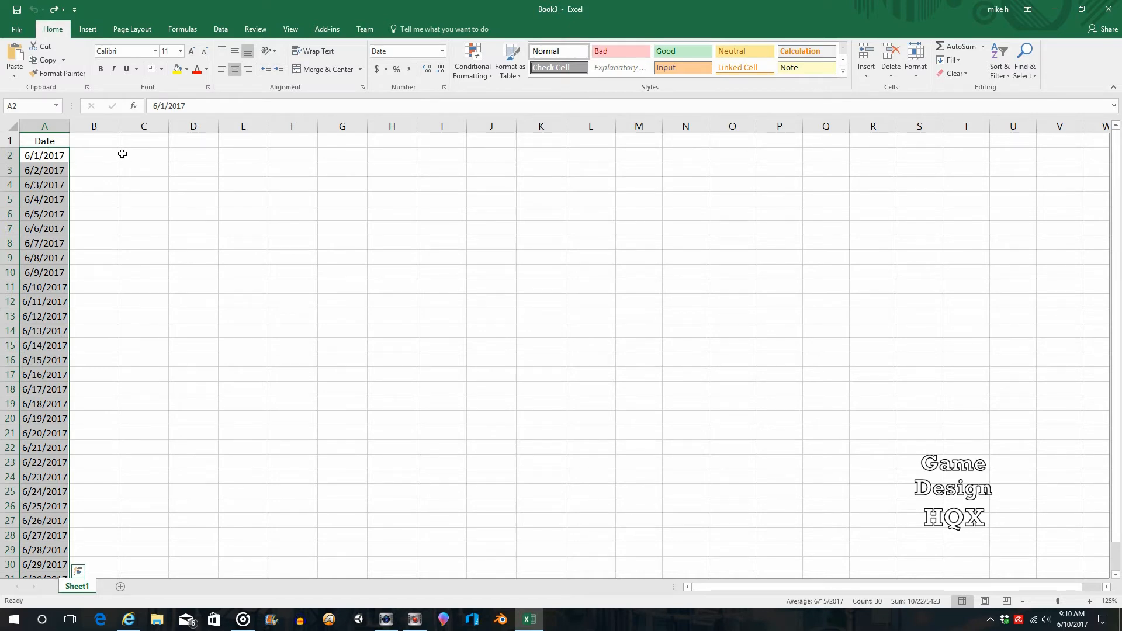
- Enter the formula =TEXT(A2,"mmmm") in cell B2 to return the month name of the date in A2
{"action": "left_click", "coordinate": [96, 155]}
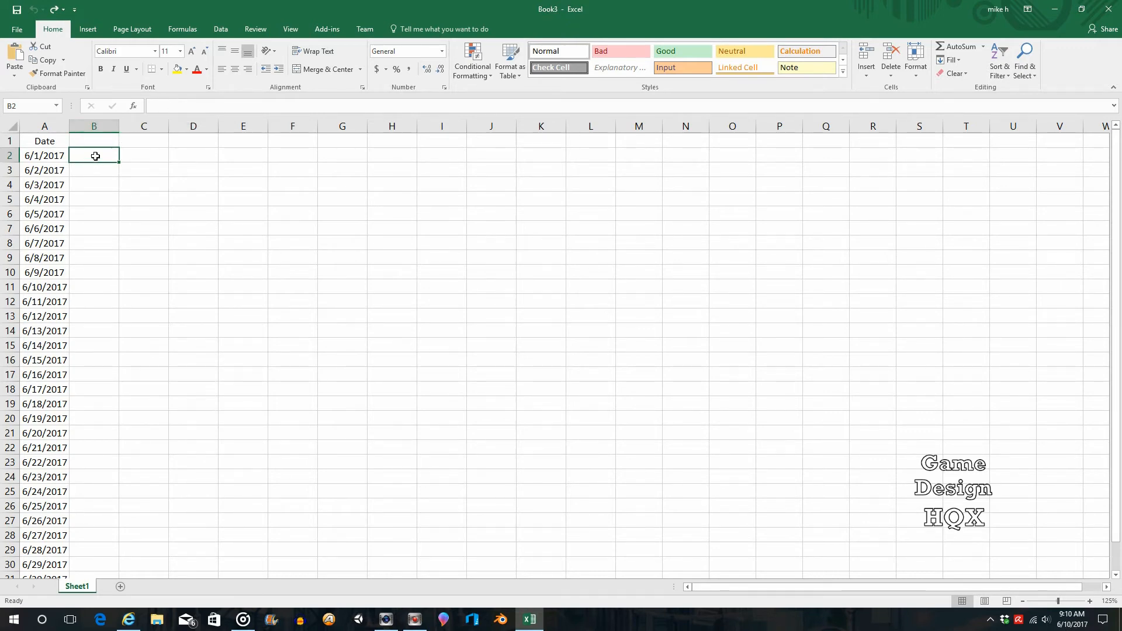
{"action": "left_click", "coordinate": [173, 107]}
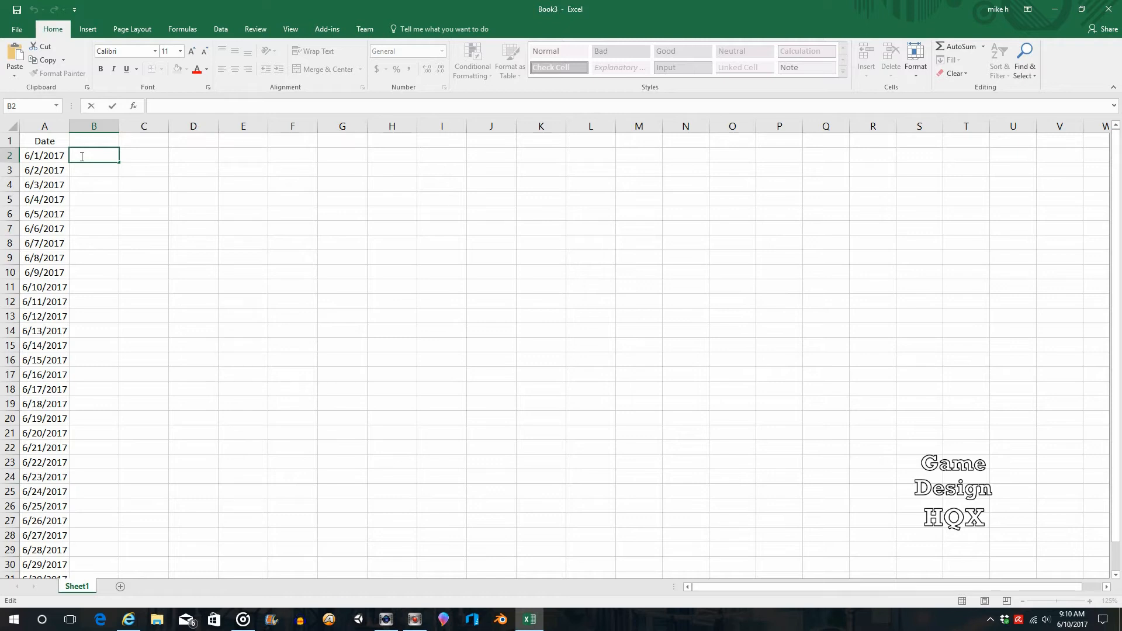
{"action": "type", "text": "="}
{"action": "type", "text": "text"}
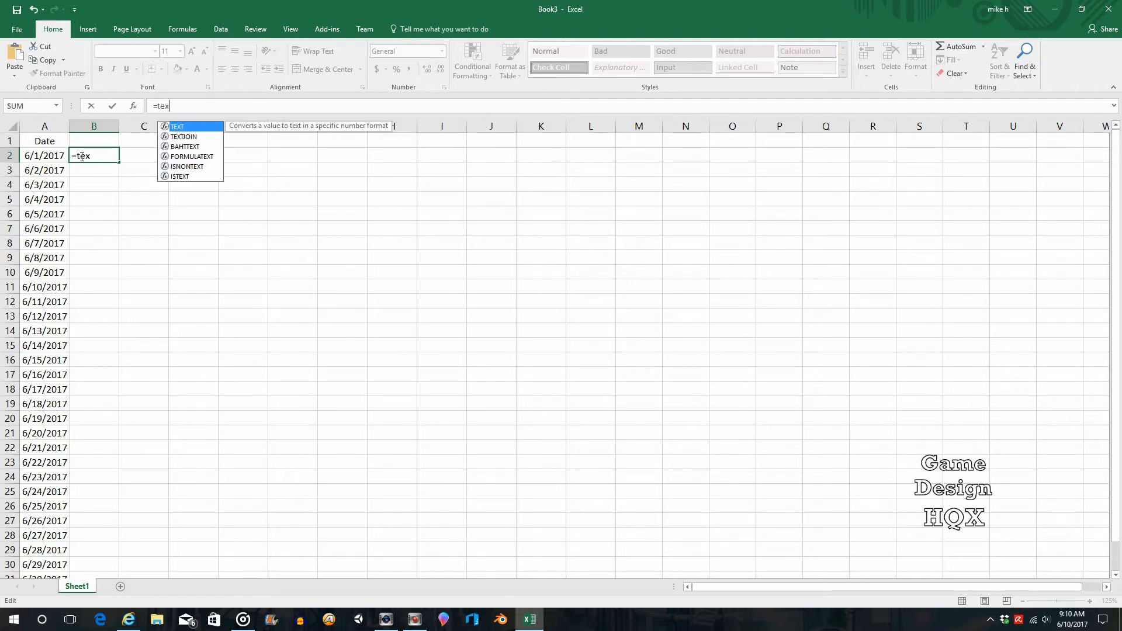
{"action": "double_click", "coordinate": [199, 126]}
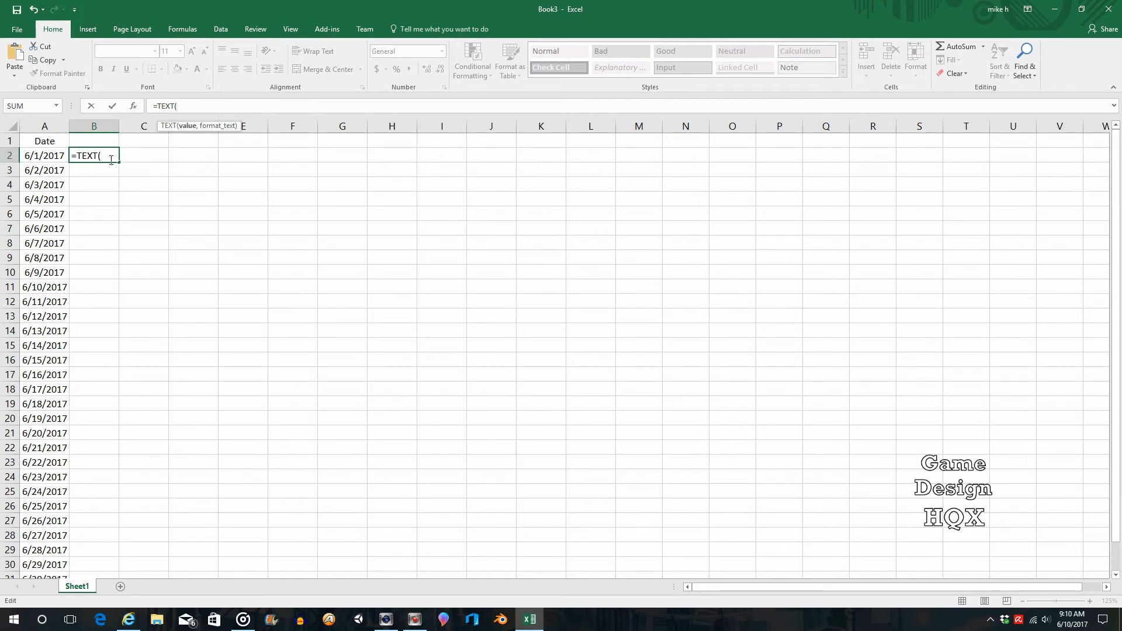
{"action": "type", "text": "A2,"}
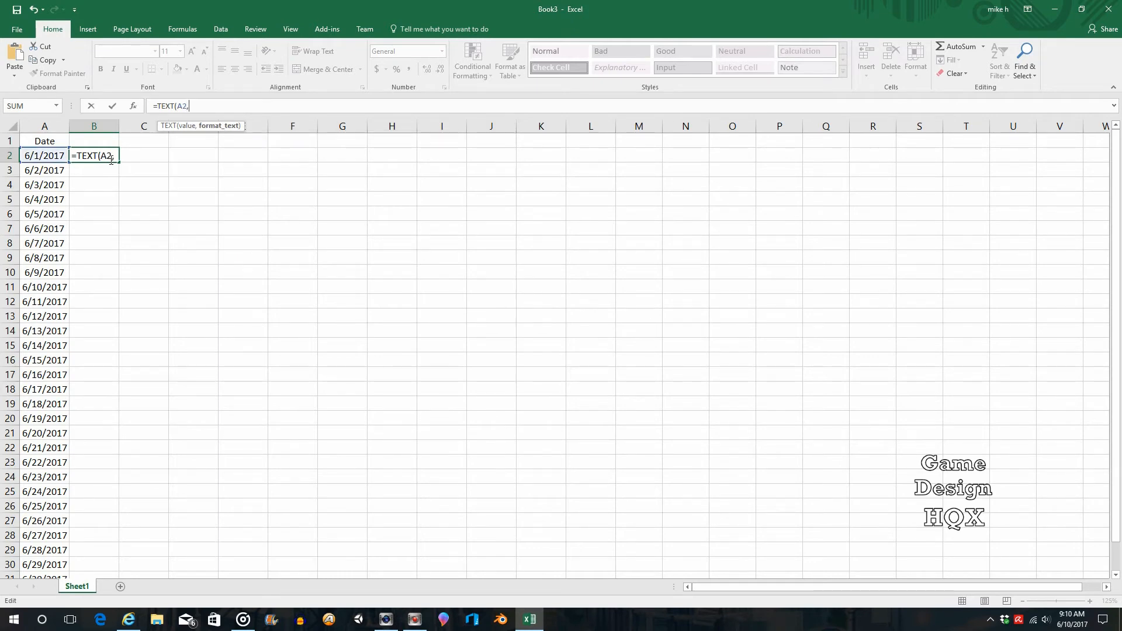
{"action": "type", "text": "\"mmmm\")"}
{"action": "key", "text": "Return"}
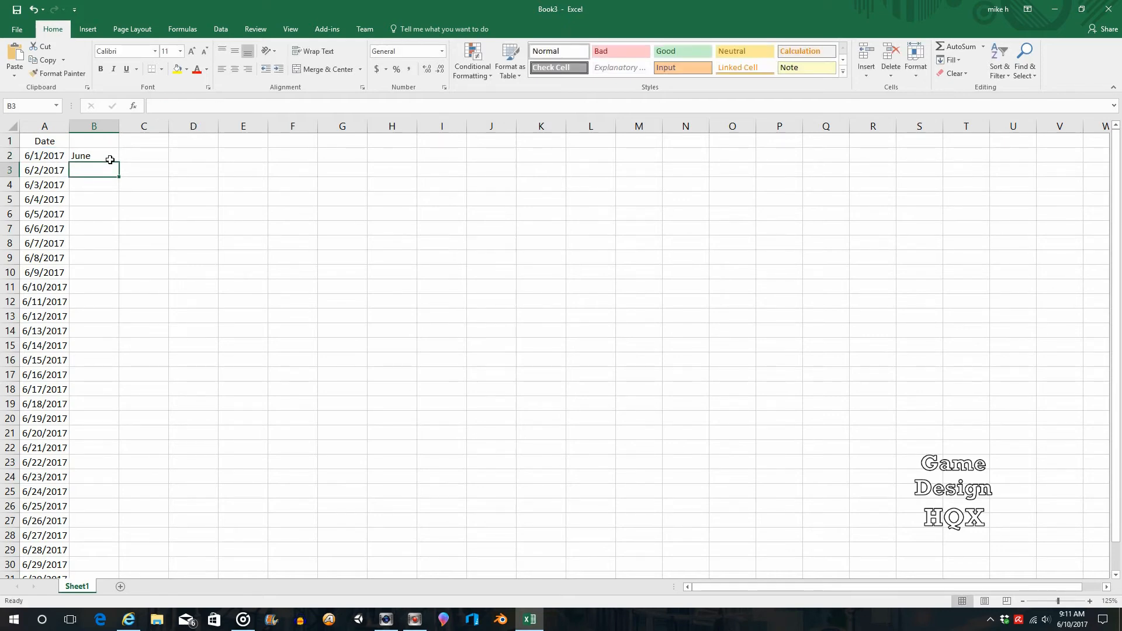
{"action": "left_click", "coordinate": [98, 155]}
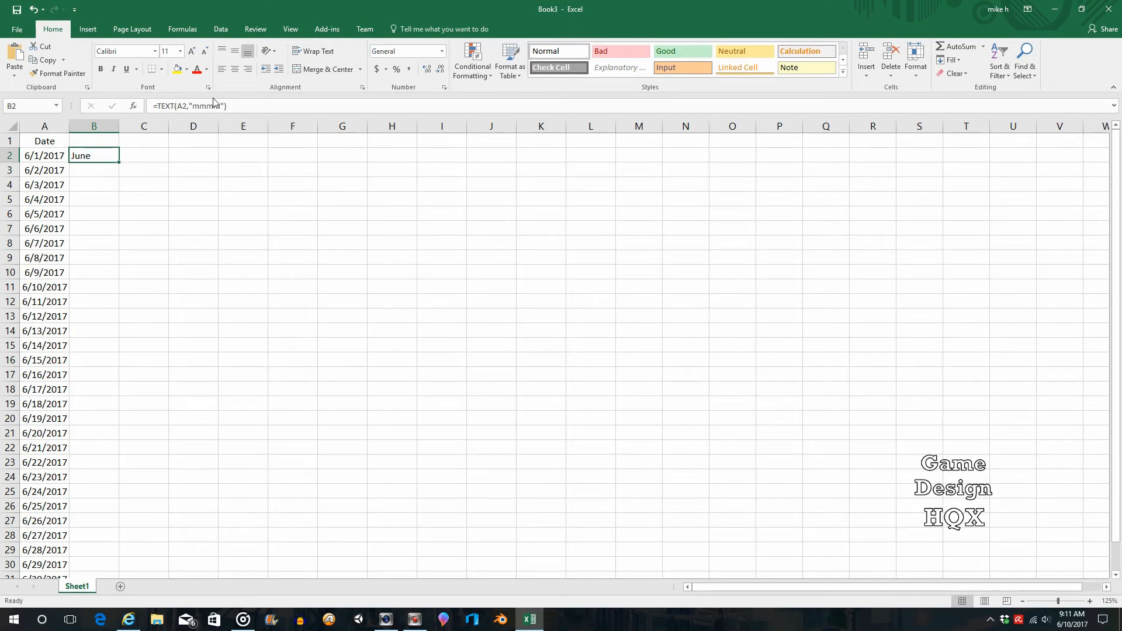
{"action": "left_click_drag", "start_coordinate": [240, 107], "coordinate": [143, 109]}
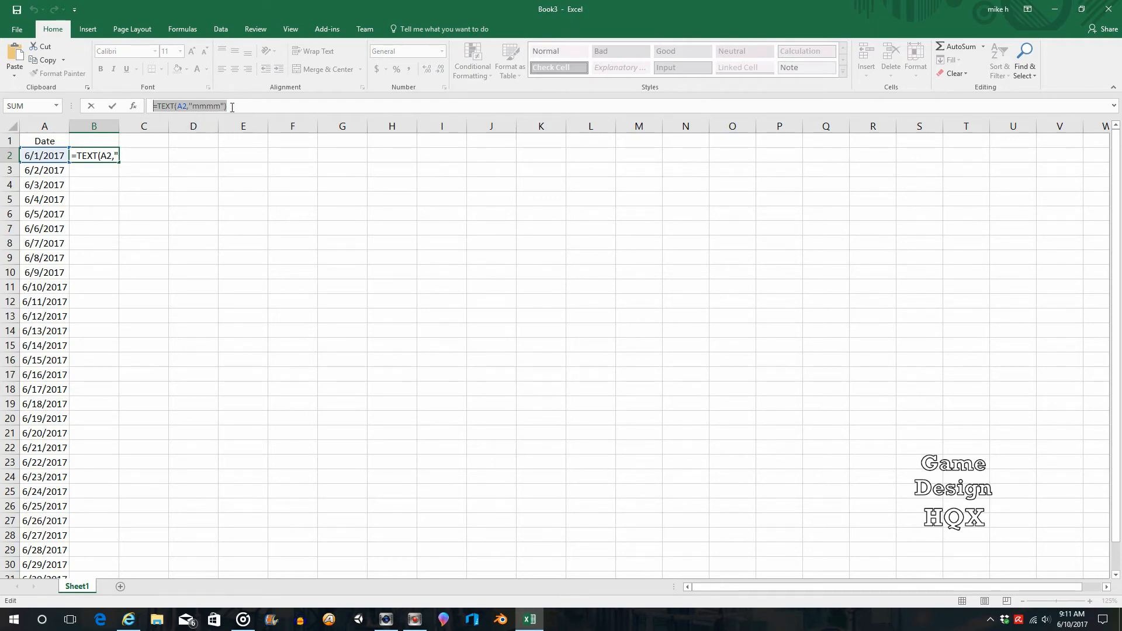
{"action": "type", "text": "="}
{"action": "left_click", "coordinate": [103, 169]}
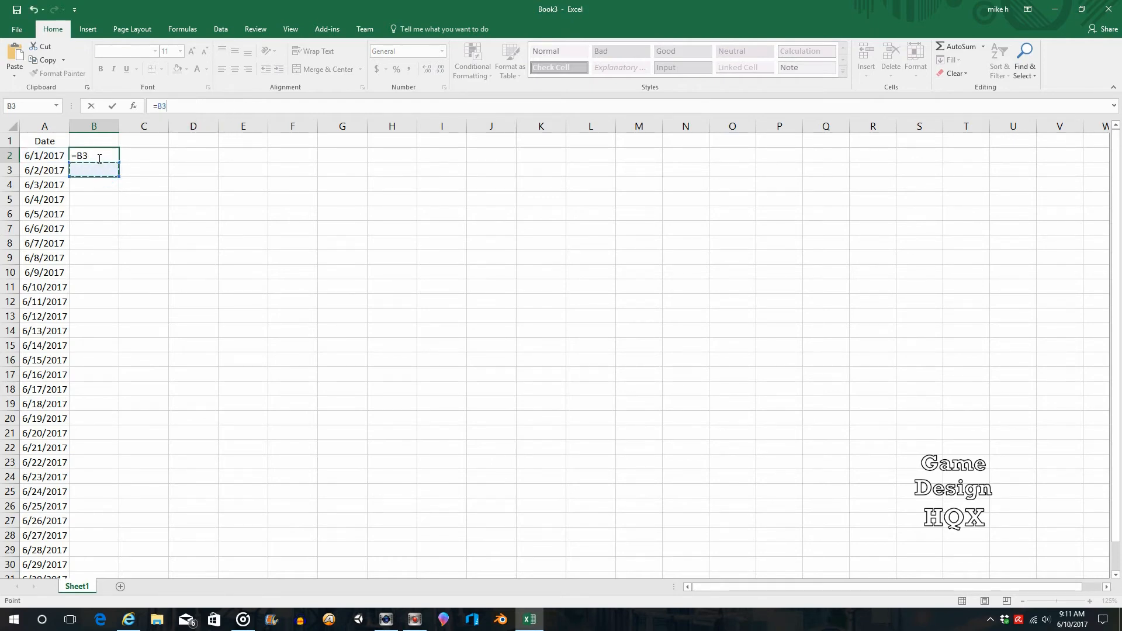
{"action": "key", "text": "Escape"}
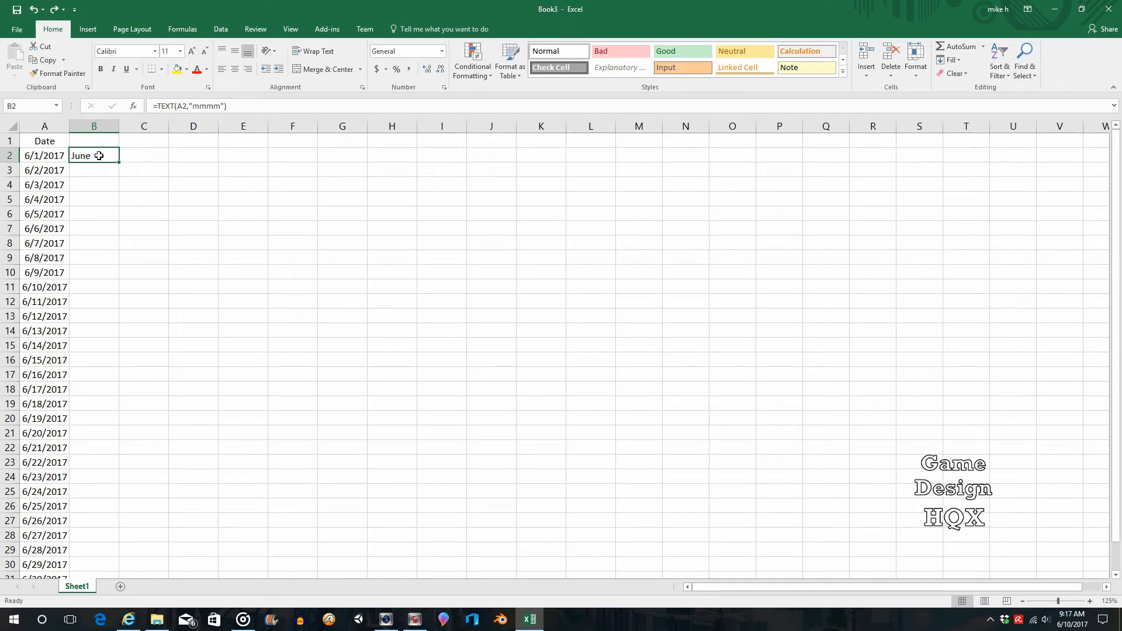
- Copy the TEXT formula from cell B2 into cells B3 through B31
{"action": "key", "text": "ctrl+c"}
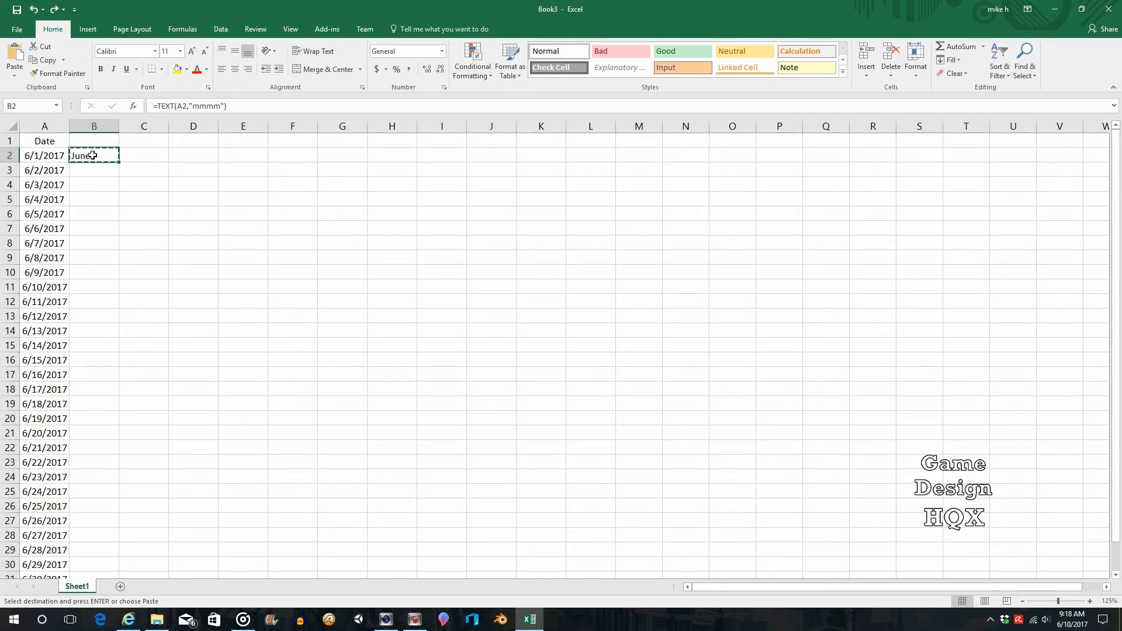
{"action": "right_click", "coordinate": [93, 154]}
{"action": "left_click", "coordinate": [119, 182]}
{"action": "left_click", "coordinate": [105, 174]}
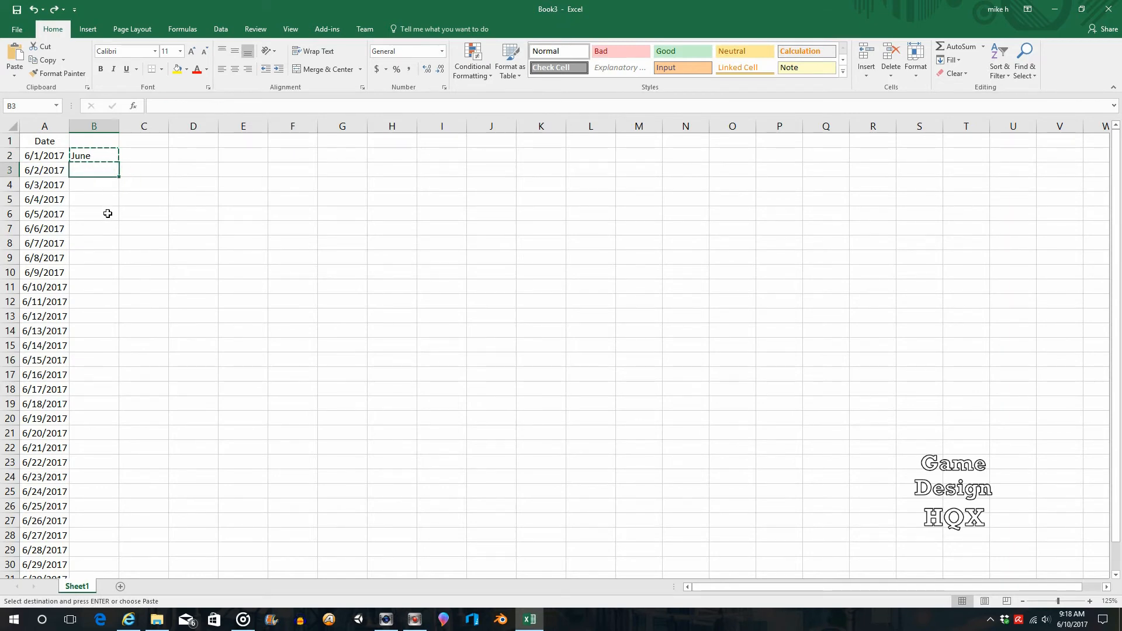
{"action": "scroll", "coordinate": [107, 213], "scroll_direction": "down", "scroll_amount": 2}
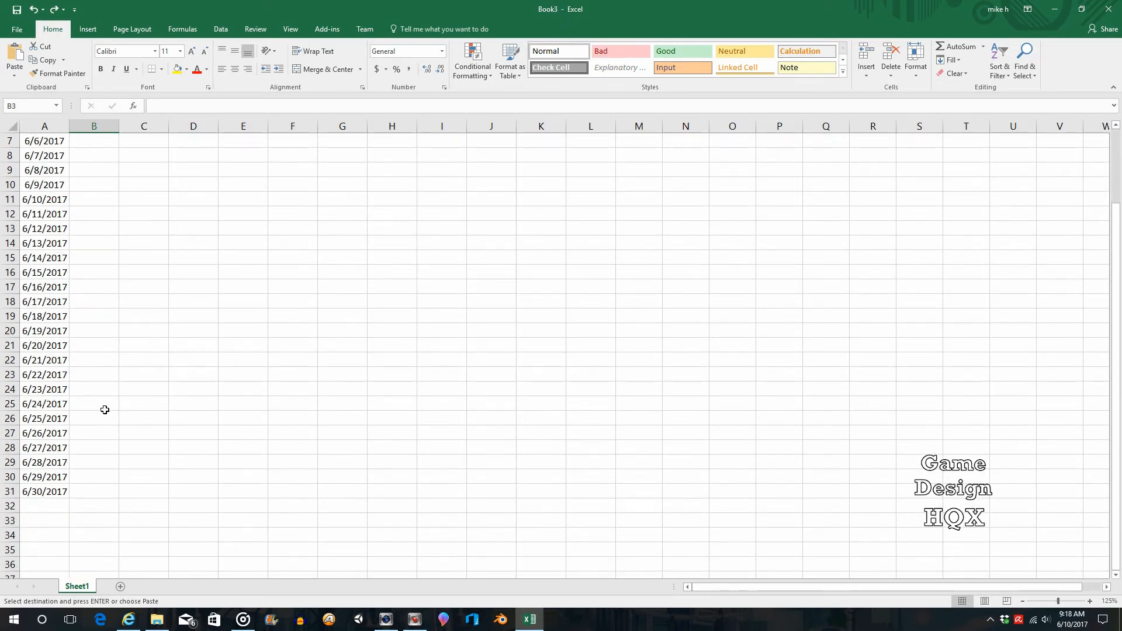
{"action": "left_click", "coordinate": [92, 495], "text": "shift"}
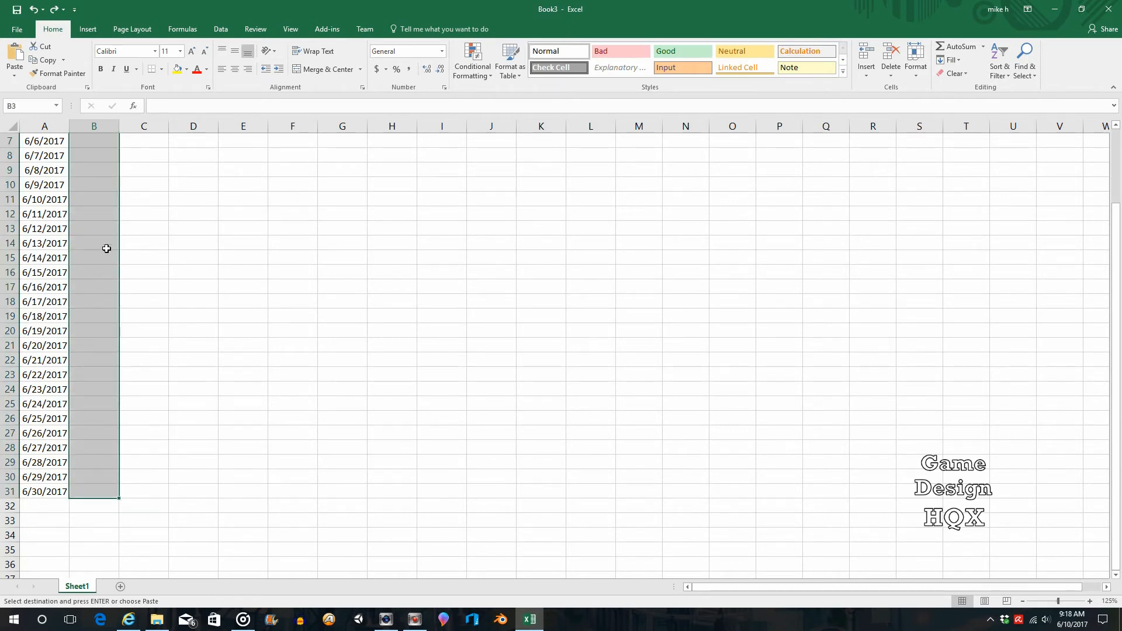
{"action": "right_click", "coordinate": [88, 216]}
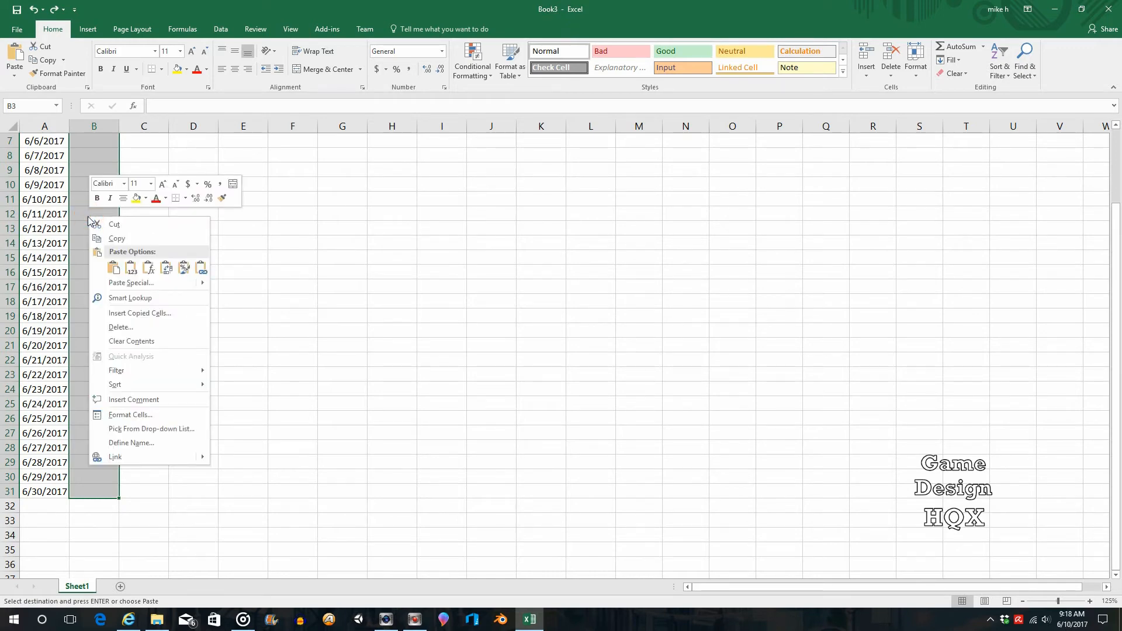
{"action": "left_click", "coordinate": [113, 268]}
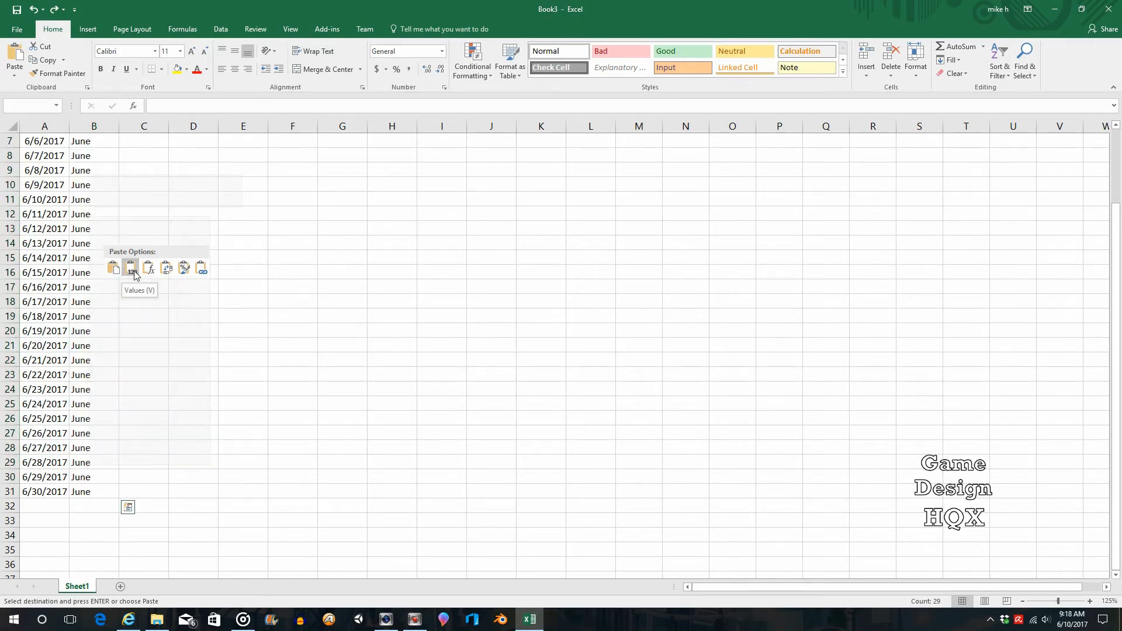
{"action": "left_click", "coordinate": [113, 269]}
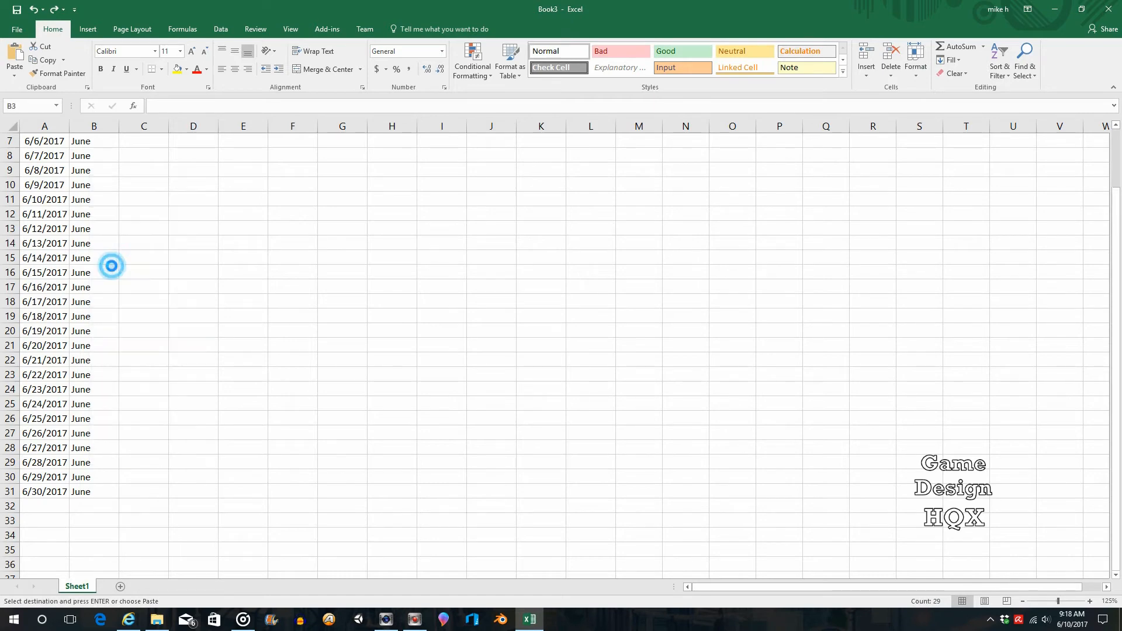
{"action": "key", "text": "Escape"}
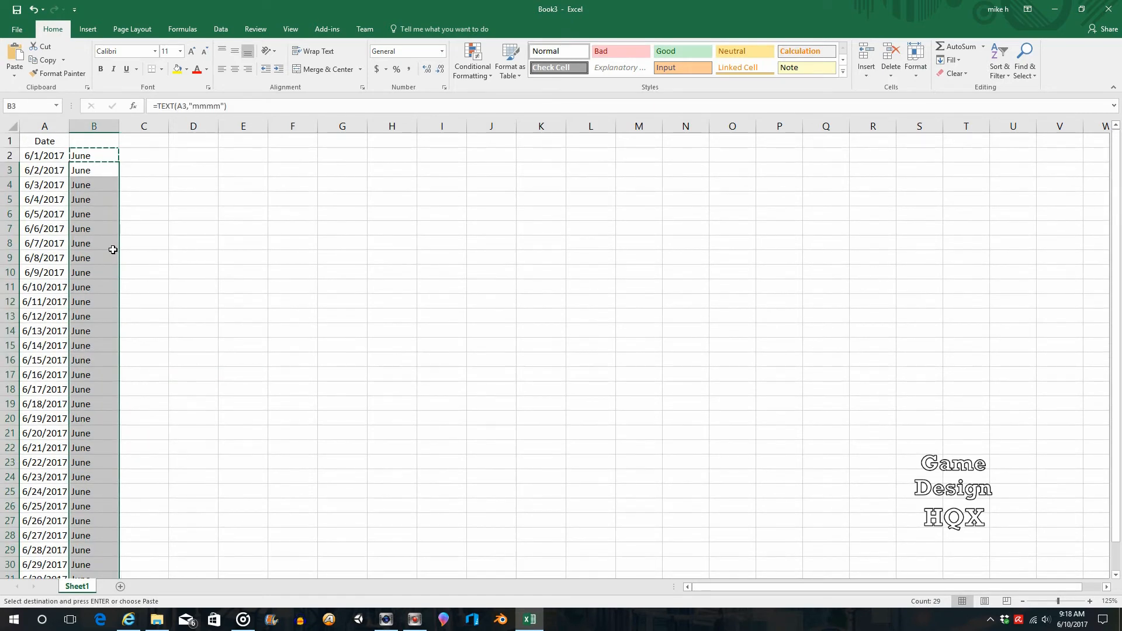
- Check the cell references of the TEXT formulas in cells B2 through B6
{"action": "left_click", "coordinate": [104, 173]}
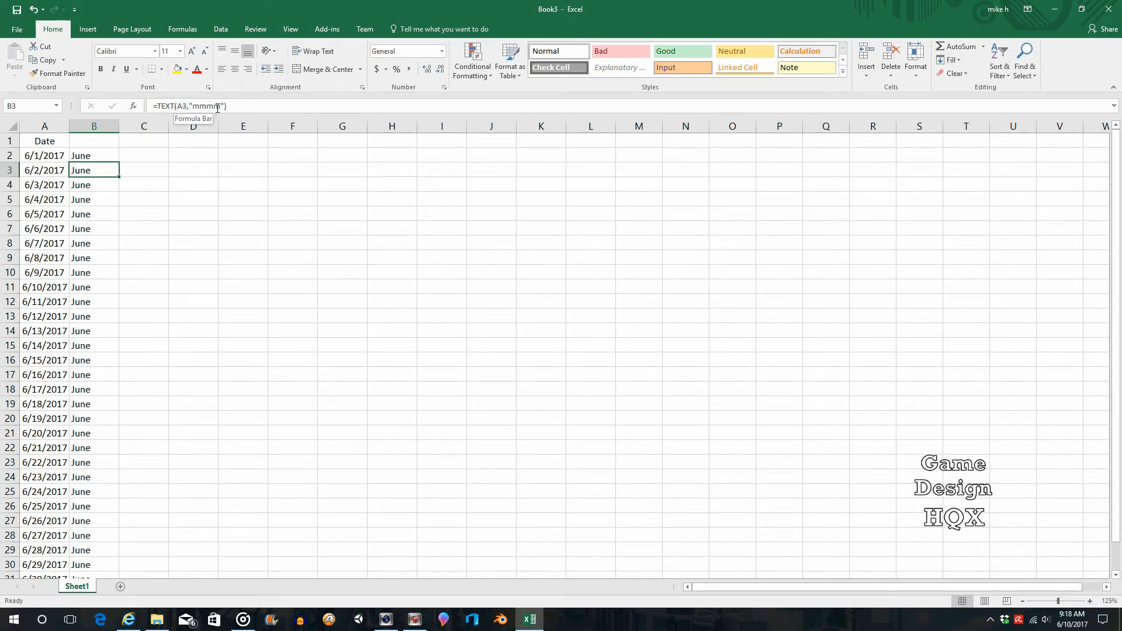
{"action": "left_click", "coordinate": [81, 156]}
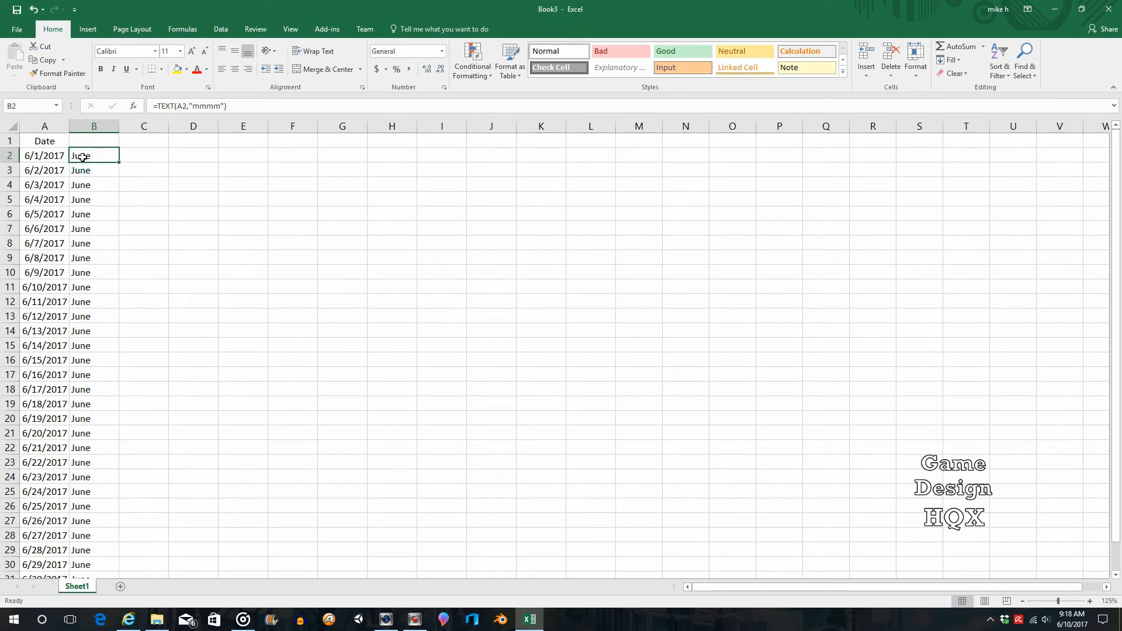
{"action": "key", "text": "Down"}
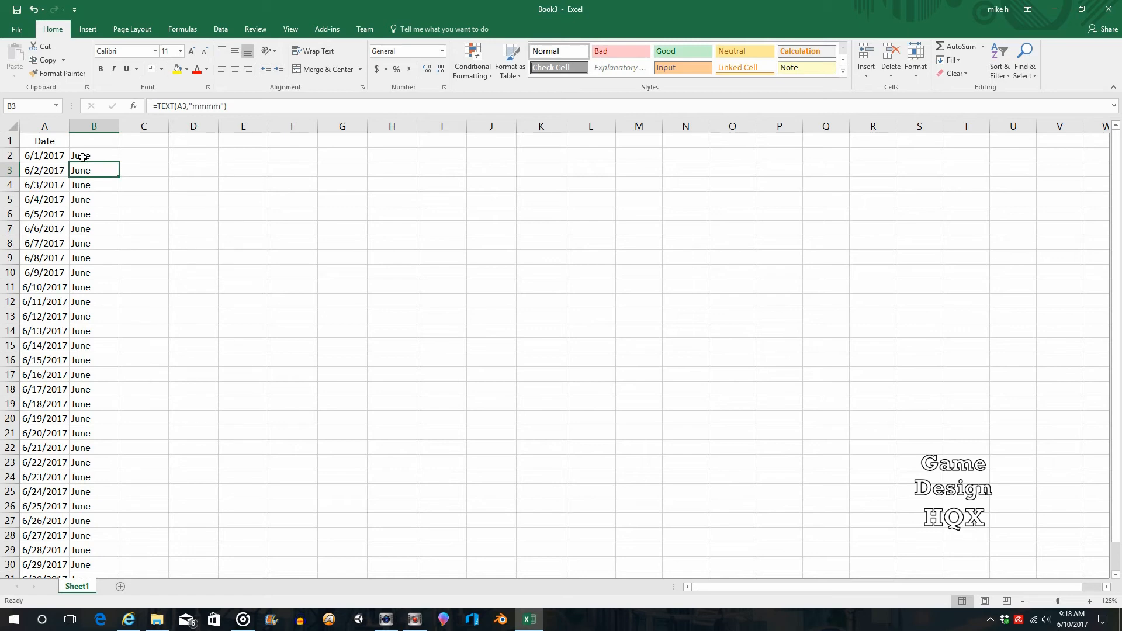
{"action": "key", "text": "Down"}
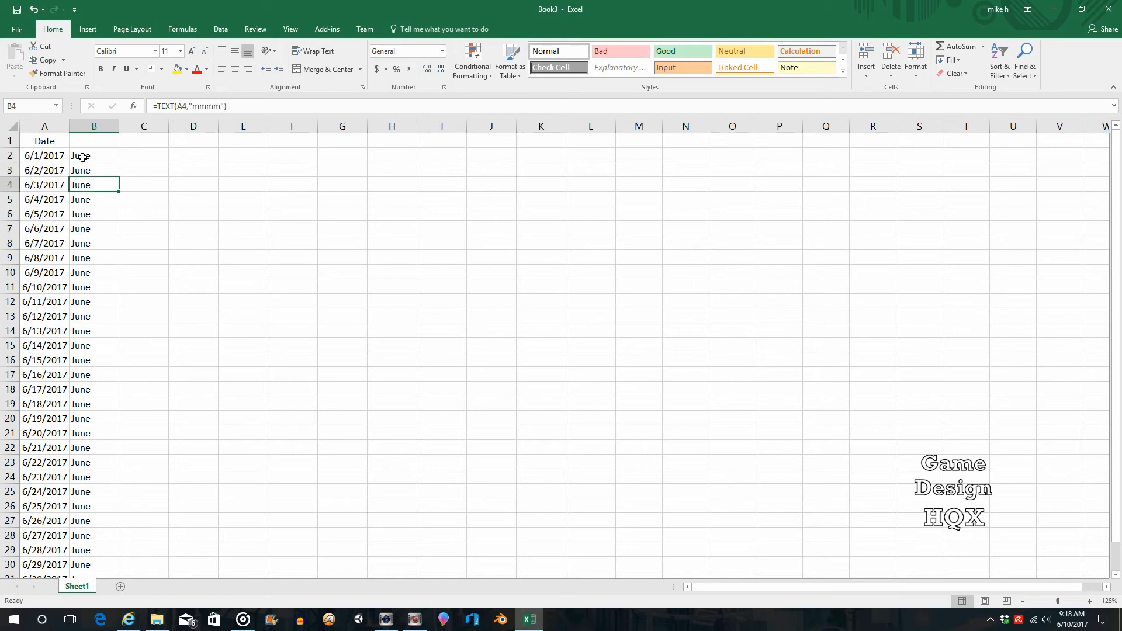
{"action": "key", "text": "Down"}
{"action": "key", "text": "Down"}
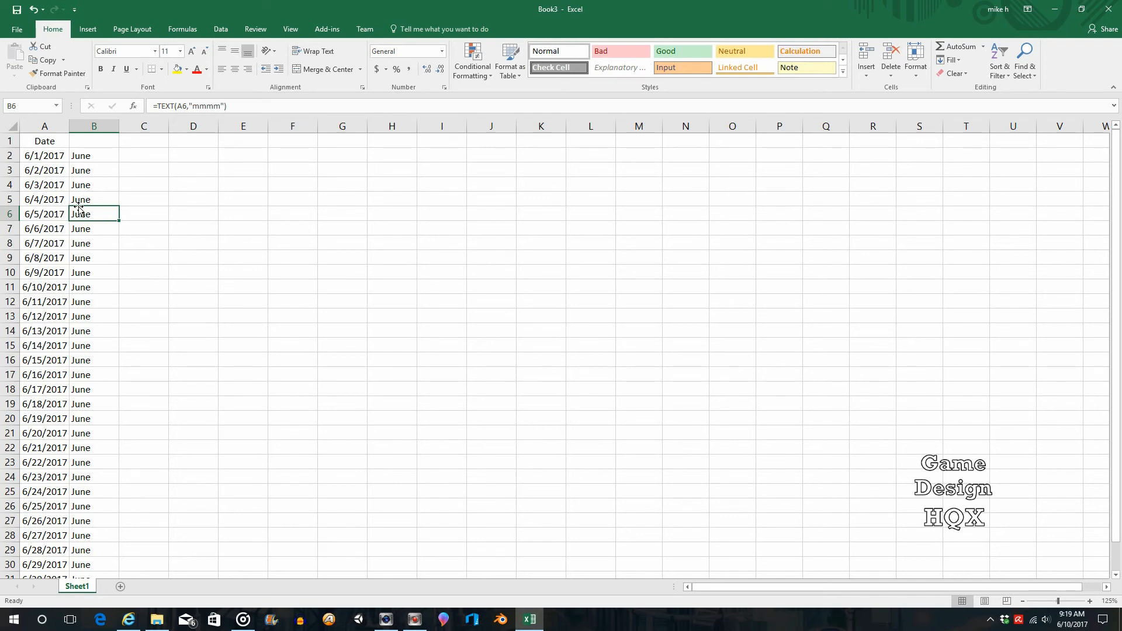
- Replace the TEXT formulas in cells B2 through B31 with their values by copying and pasting values only in place
{"action": "left_click", "coordinate": [102, 156]}
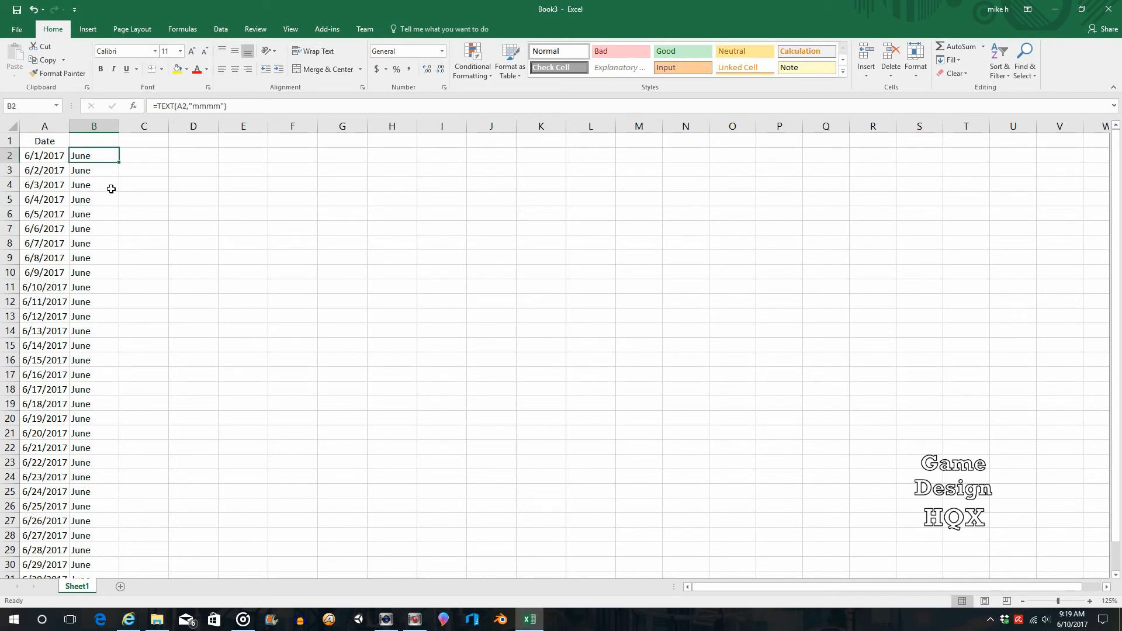
{"action": "scroll", "coordinate": [111, 189], "scroll_direction": "down", "scroll_amount": 2}
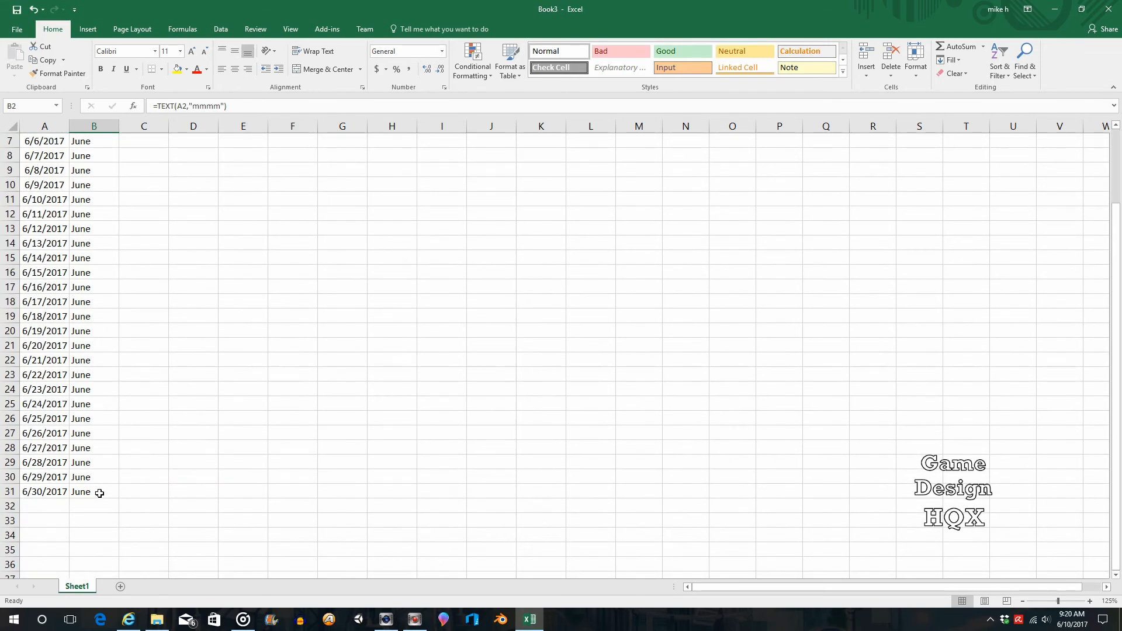
{"action": "left_click", "coordinate": [98, 494], "text": "shift"}
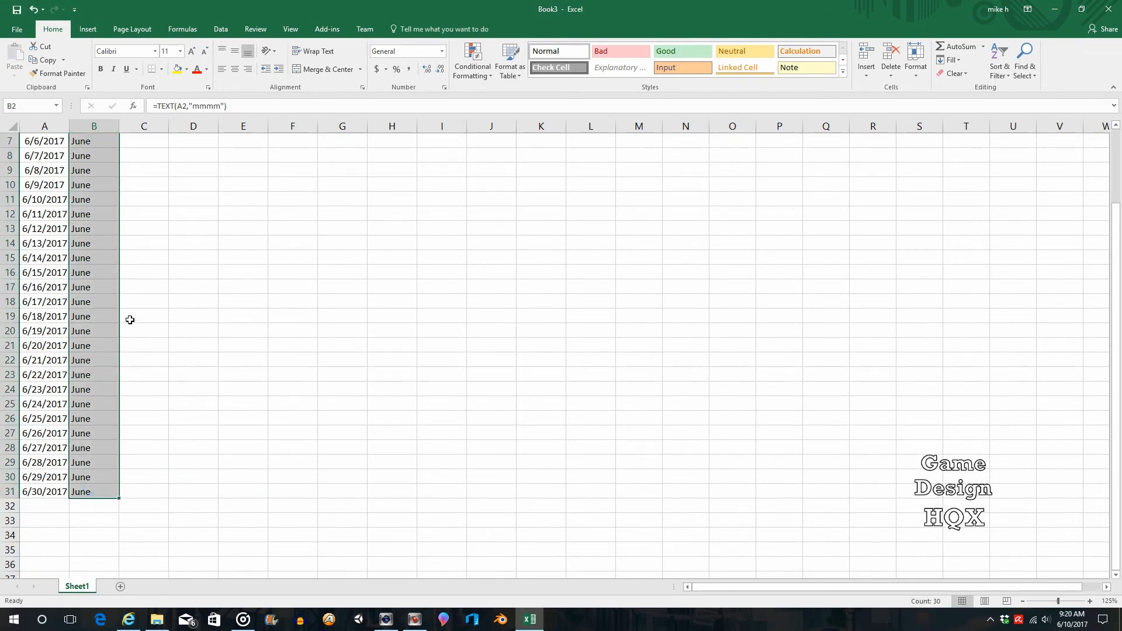
{"action": "right_click", "coordinate": [87, 206]}
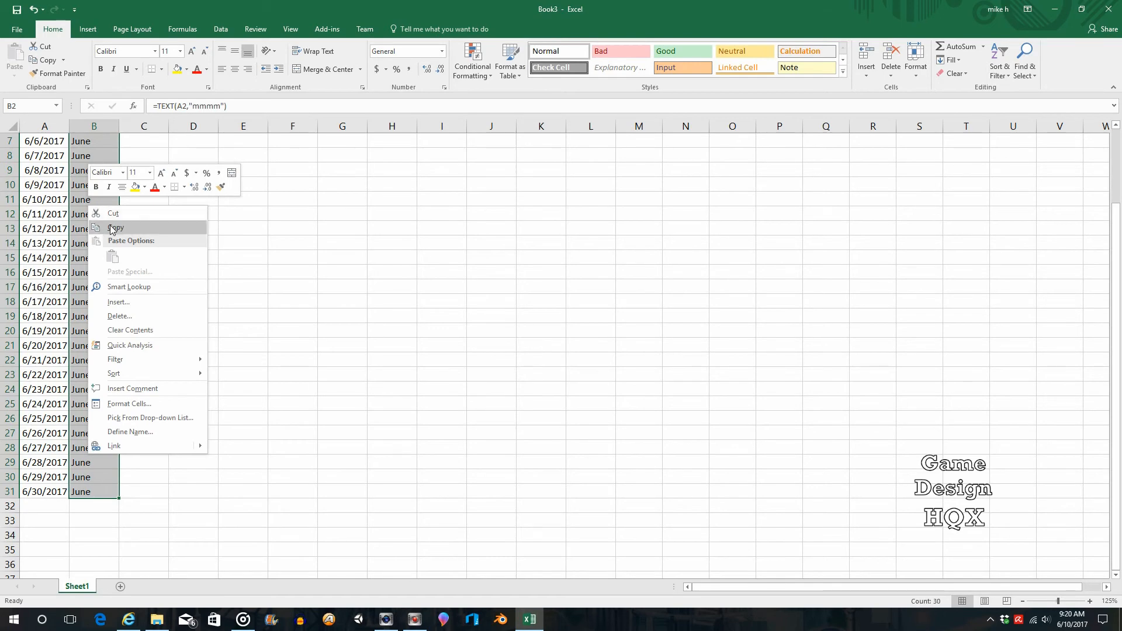
{"action": "left_click", "coordinate": [112, 228]}
{"action": "scroll", "coordinate": [110, 225], "scroll_direction": "up", "scroll_amount": 2}
{"action": "right_click", "coordinate": [99, 230]}
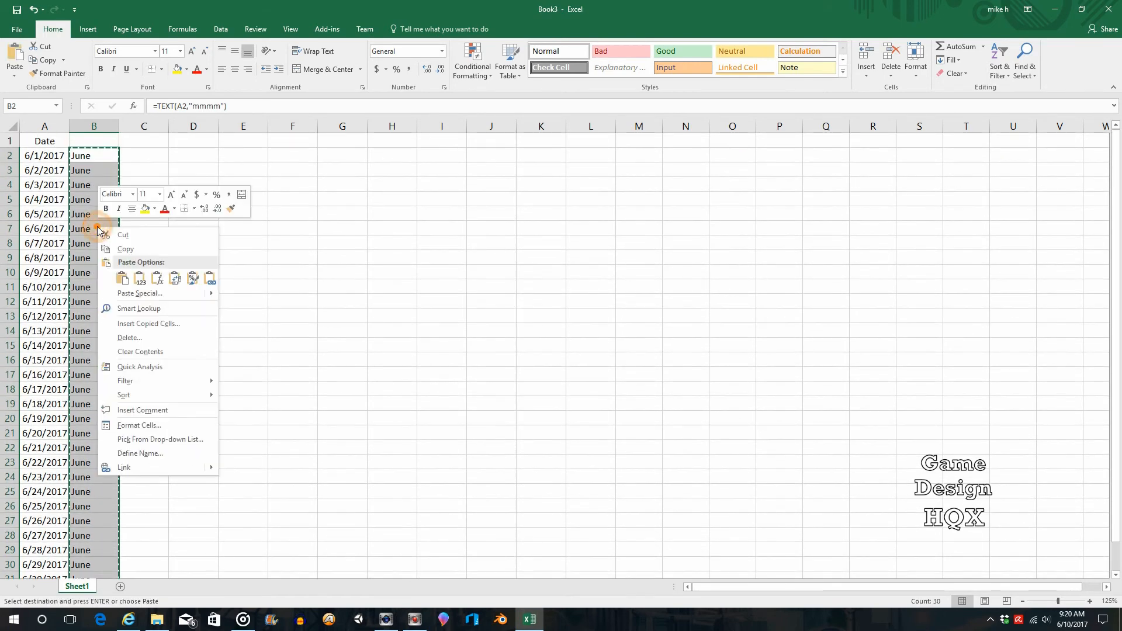
{"action": "left_click", "coordinate": [138, 281]}
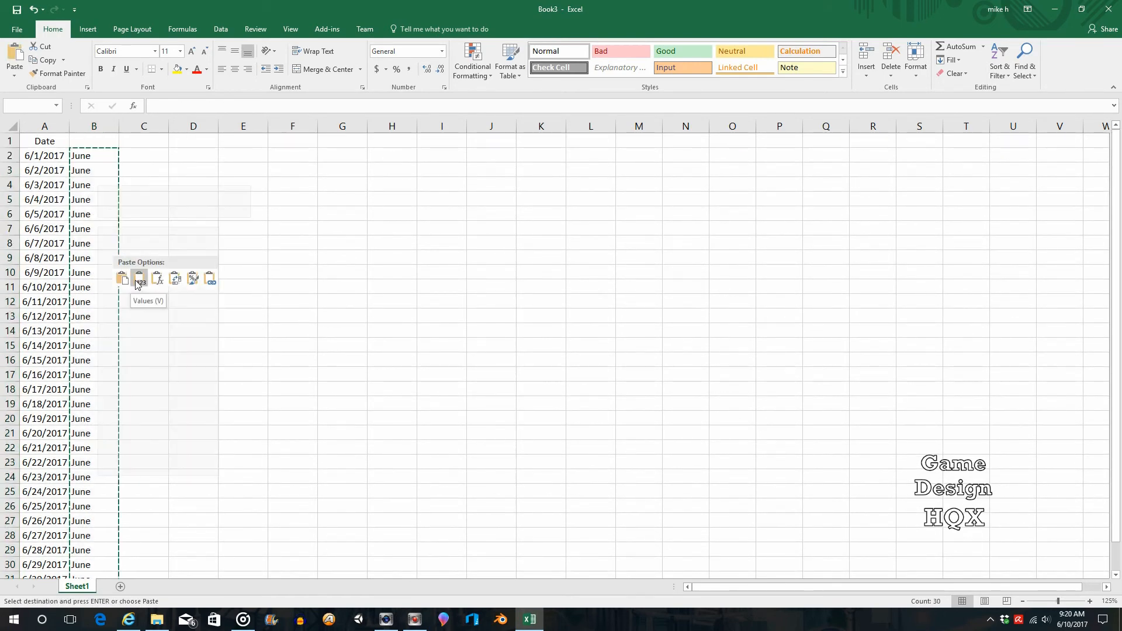
{"action": "left_click", "coordinate": [138, 282]}
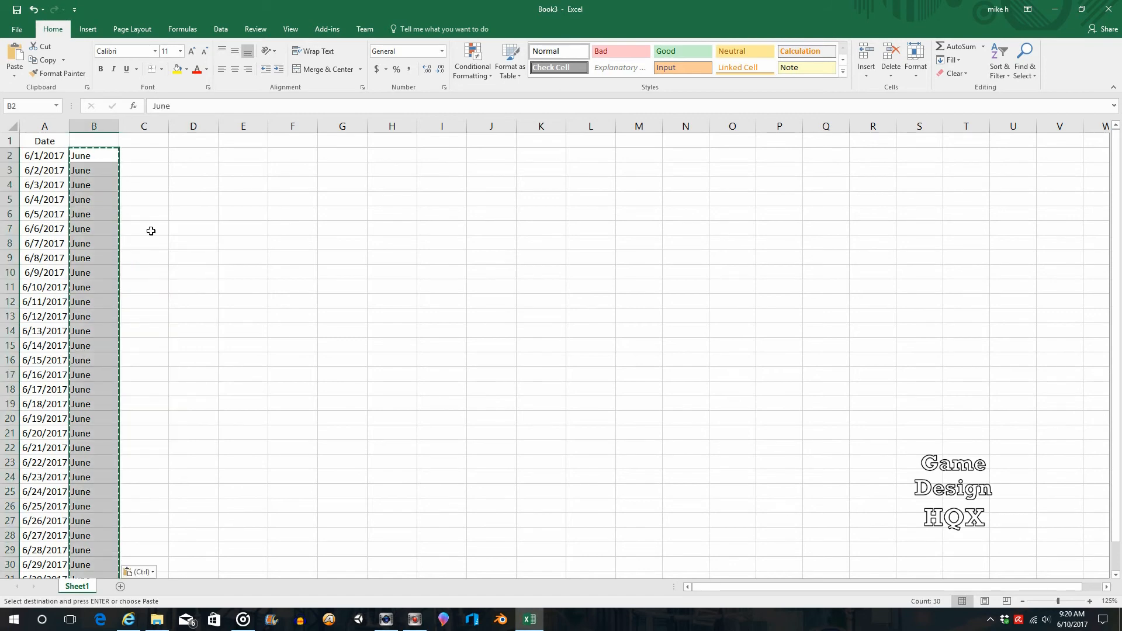
{"action": "key", "text": "Escape"}
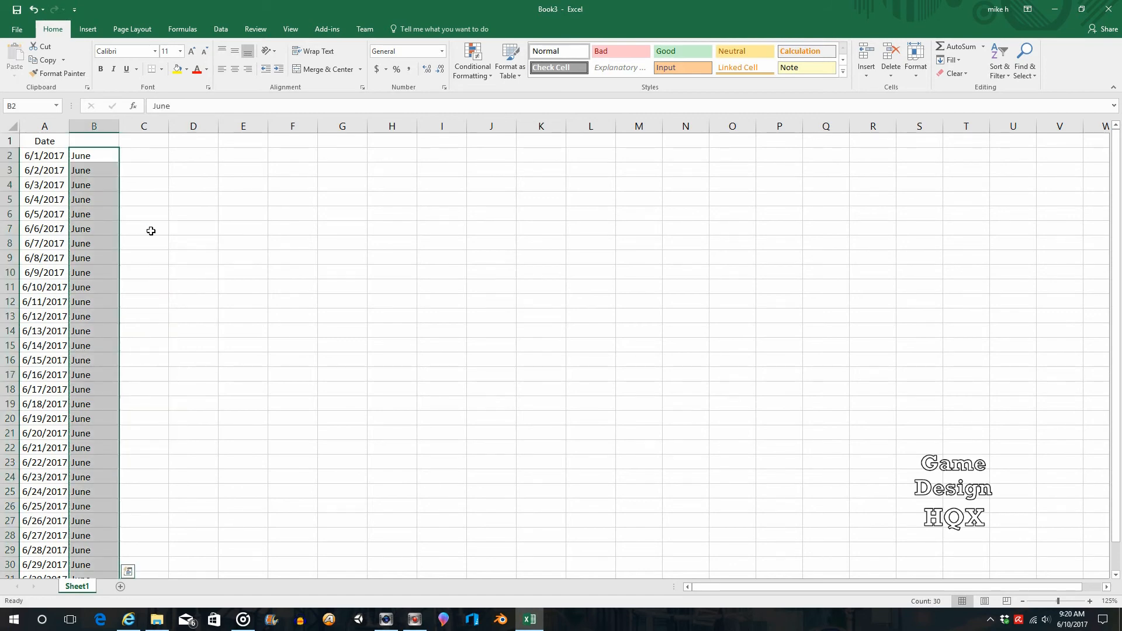
- Check the contents of cells B2 through B20 for plain text instead of formulas
{"action": "left_click", "coordinate": [100, 157]}
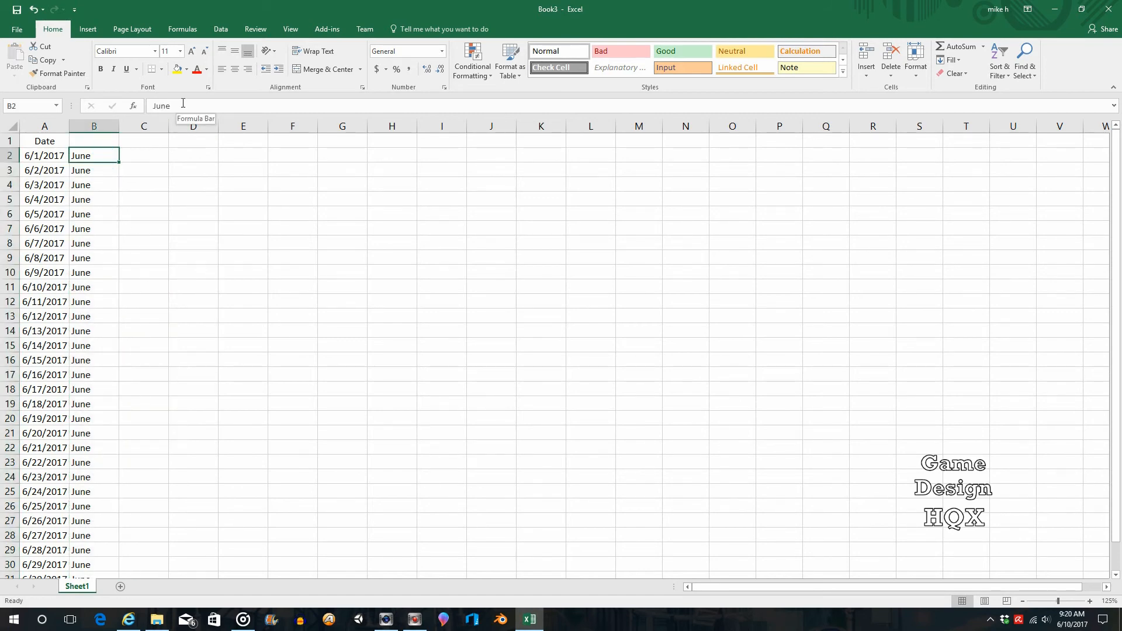
{"action": "key", "text": "Down"}
{"action": "key", "text": "Down"}
{"action": "key", "text": "Down"}
{"action": "key", "text": "Down"}
{"action": "key", "text": "Down"}
{"action": "key", "text": "Down"}
{"action": "key", "text": "Down"}
{"action": "key", "text": "Down"}
{"action": "key", "text": "Down"}
{"action": "key", "text": "Down"}
{"action": "key", "text": "Down"}
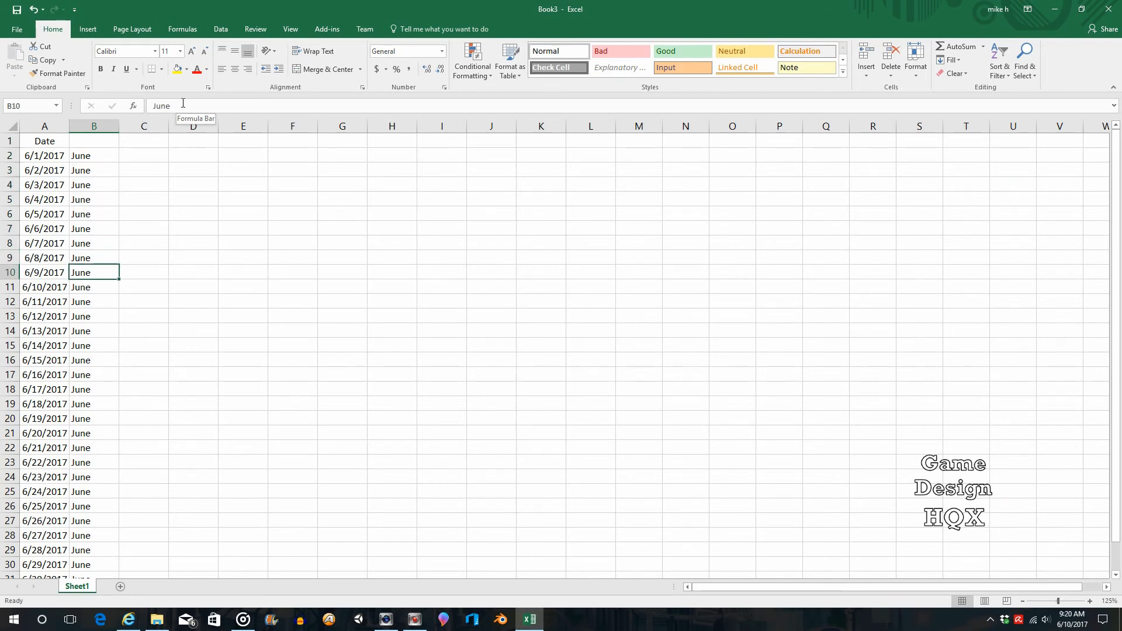
{"action": "key", "text": "Down"}
{"action": "key", "text": "Down"}
{"action": "key", "text": "Down"}
{"action": "key", "text": "Down"}
{"action": "key", "text": "Down"}
{"action": "key", "text": "Down"}
{"action": "key", "text": "Down"}
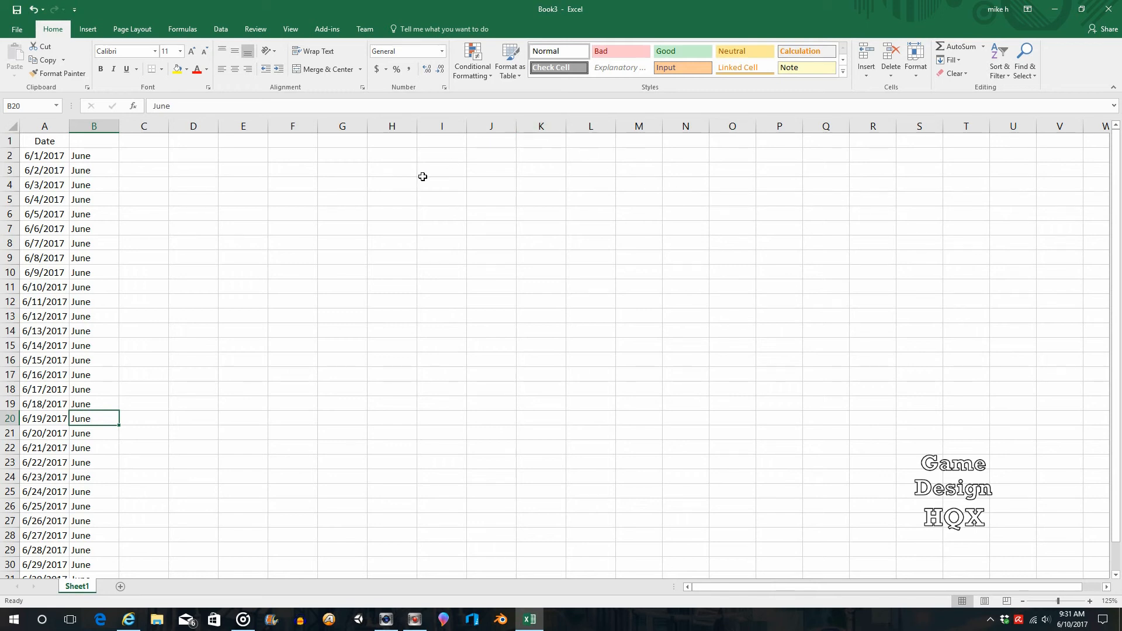
- Enter the time 9:26 PM in cell C2
{"action": "left_click", "coordinate": [149, 157]}
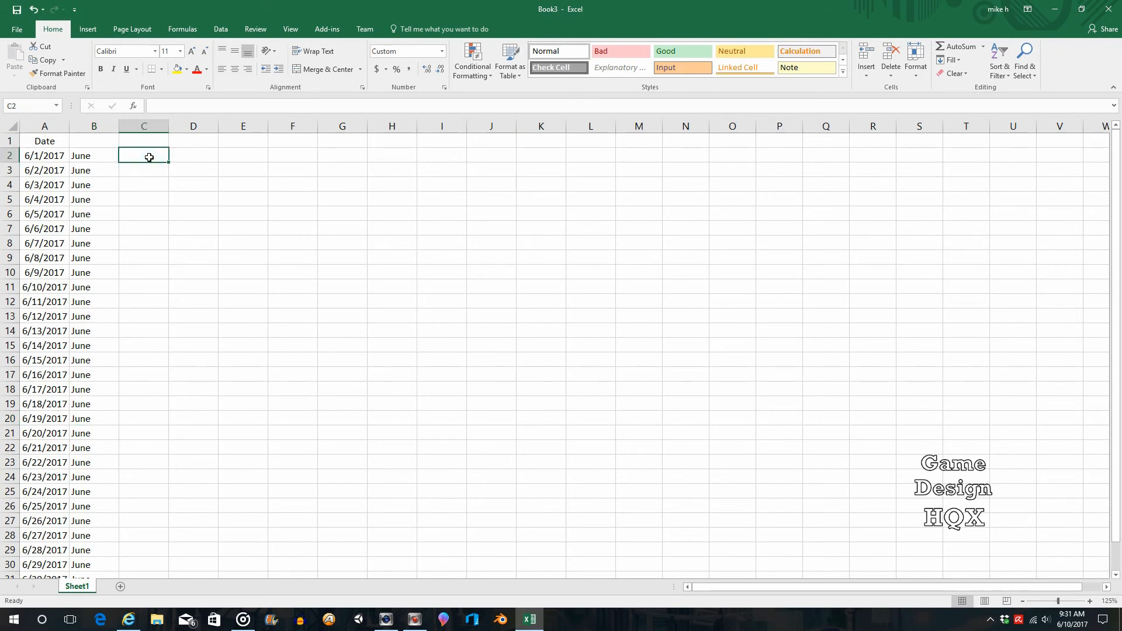
{"action": "type", "text": "9:"}
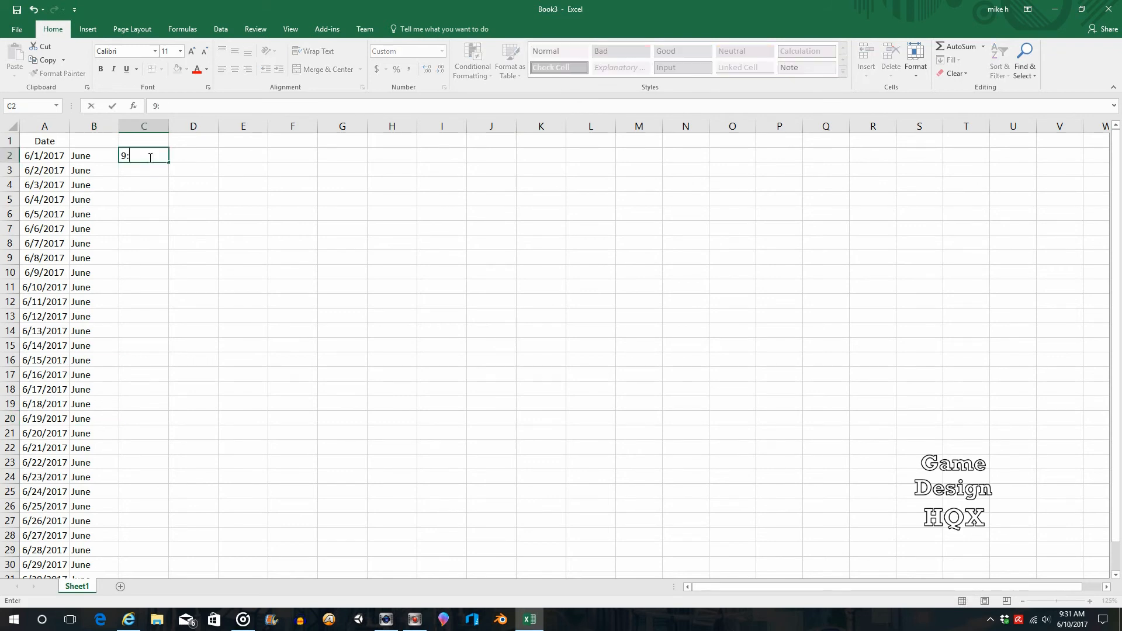
{"action": "type", "text": "26 PM"}
{"action": "key", "text": "Return"}
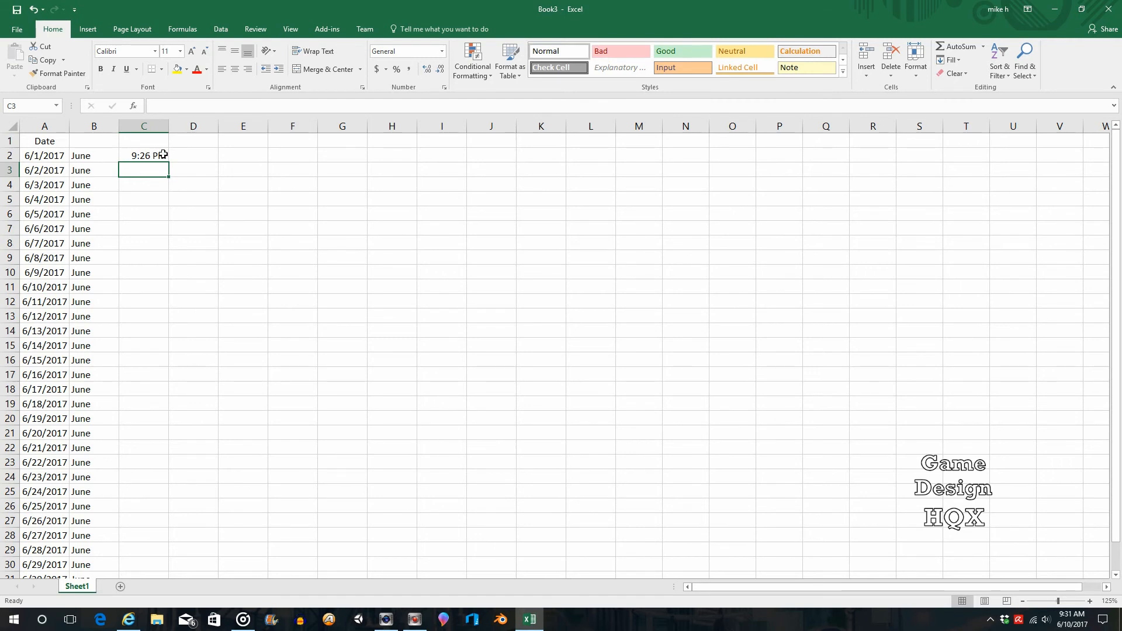
- Enter the formula =TEXT(C2,"ham/pm") in cell D2 to extract the hour with AM/PM
{"action": "left_click", "coordinate": [190, 155]}
{"action": "type", "text": "="}
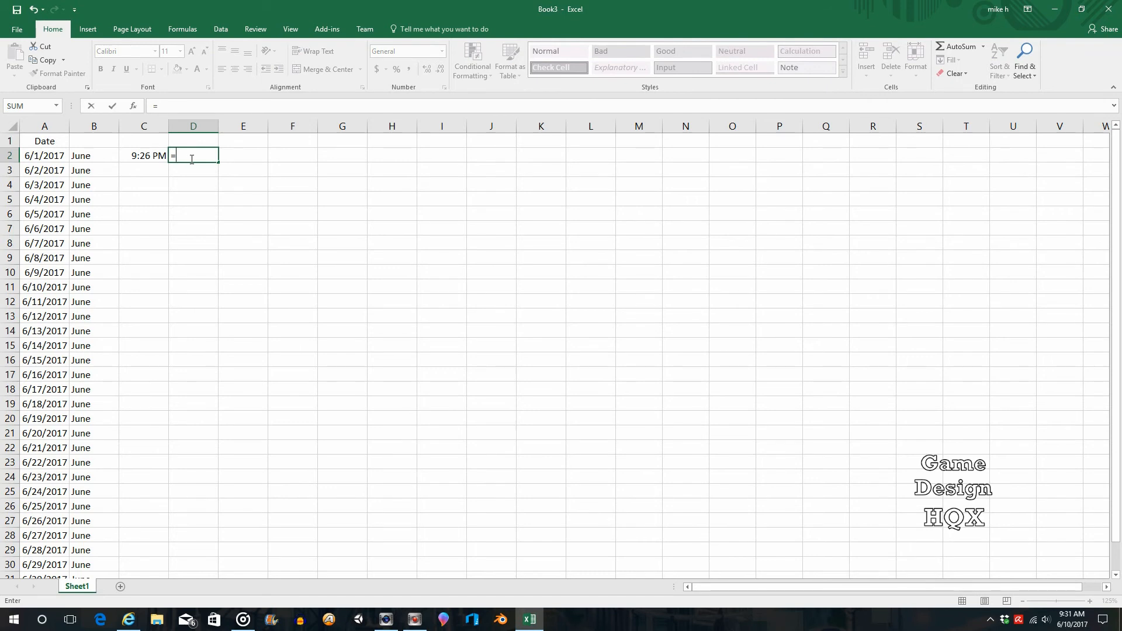
{"action": "type", "text": "text"}
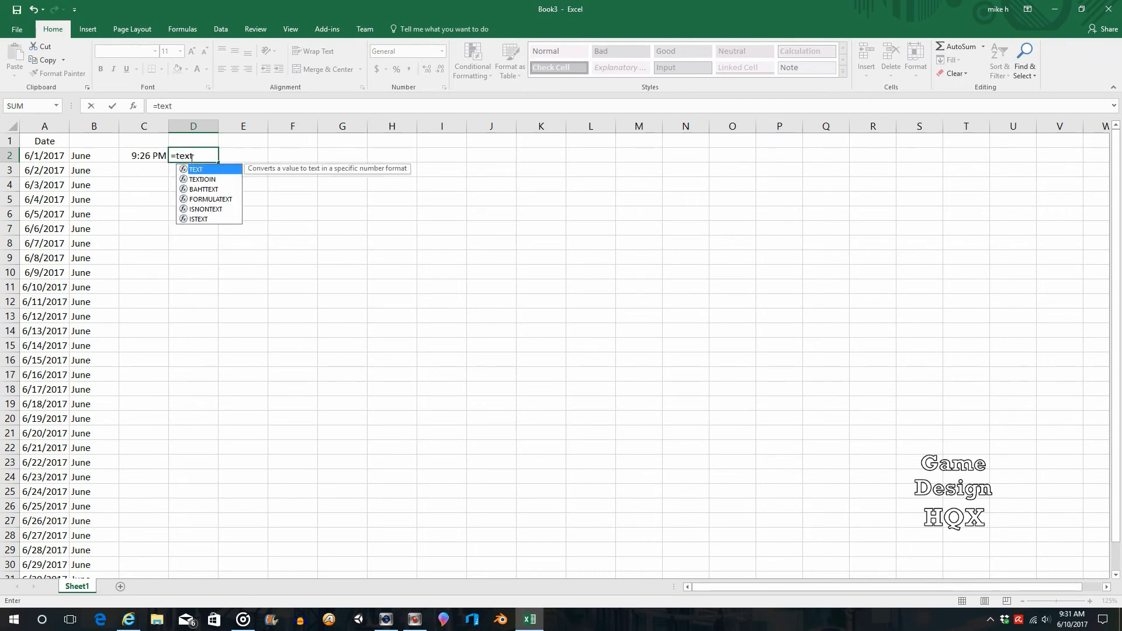
{"action": "key", "text": "Tab"}
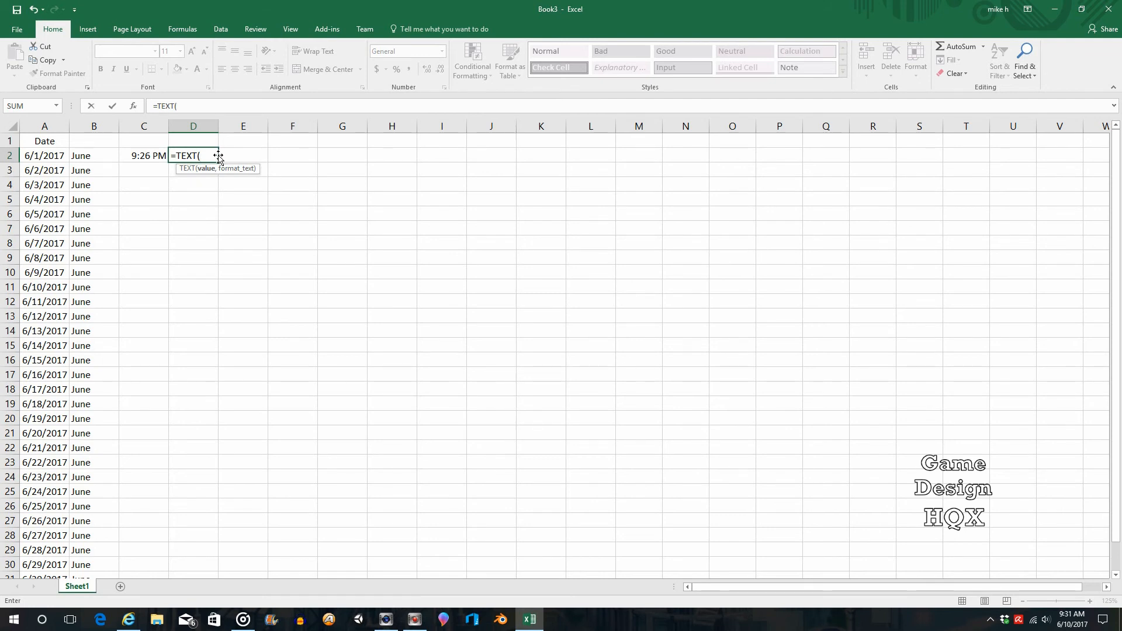
{"action": "type", "text": "C2"}
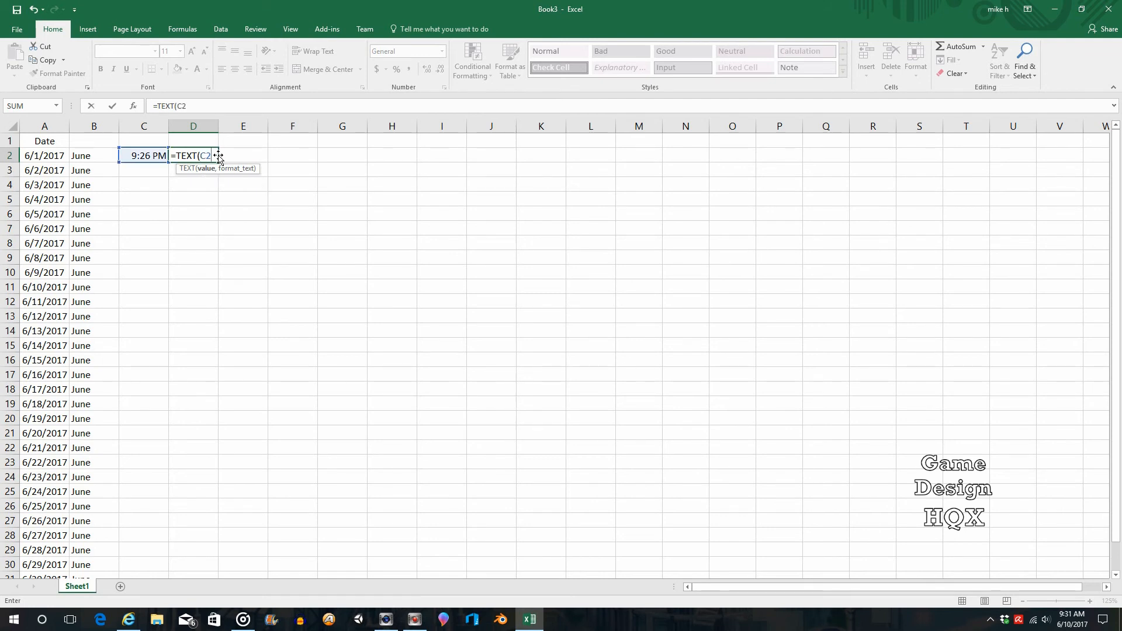
{"action": "type", "text": ","}
{"action": "type", "text": "ham/pm\""}
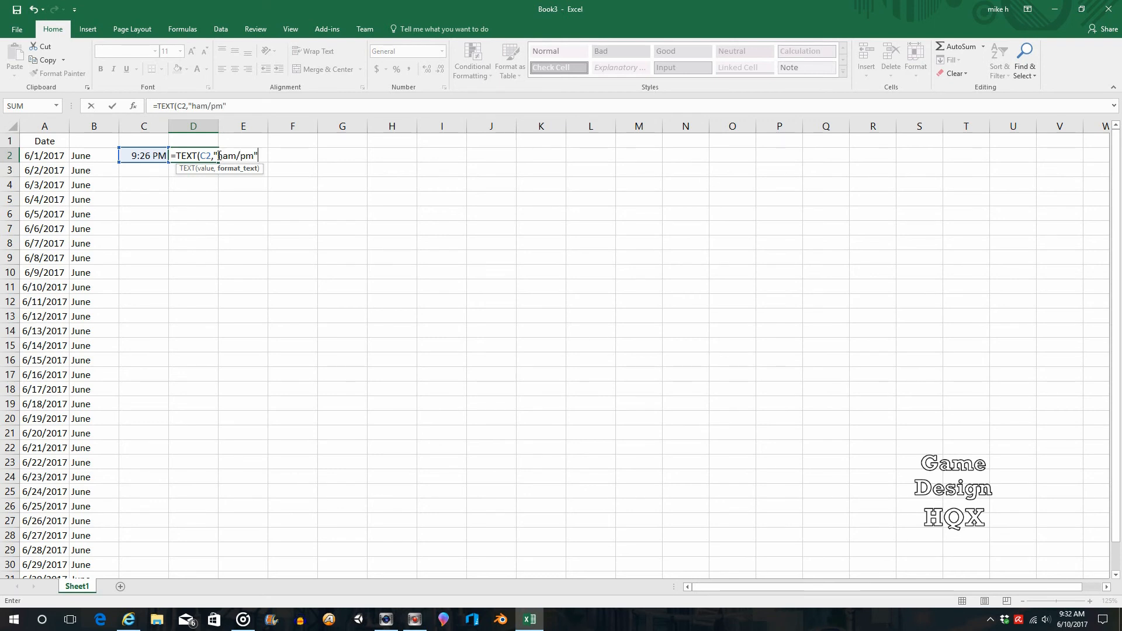
{"action": "type", "text": ")"}
{"action": "key", "text": "Return"}
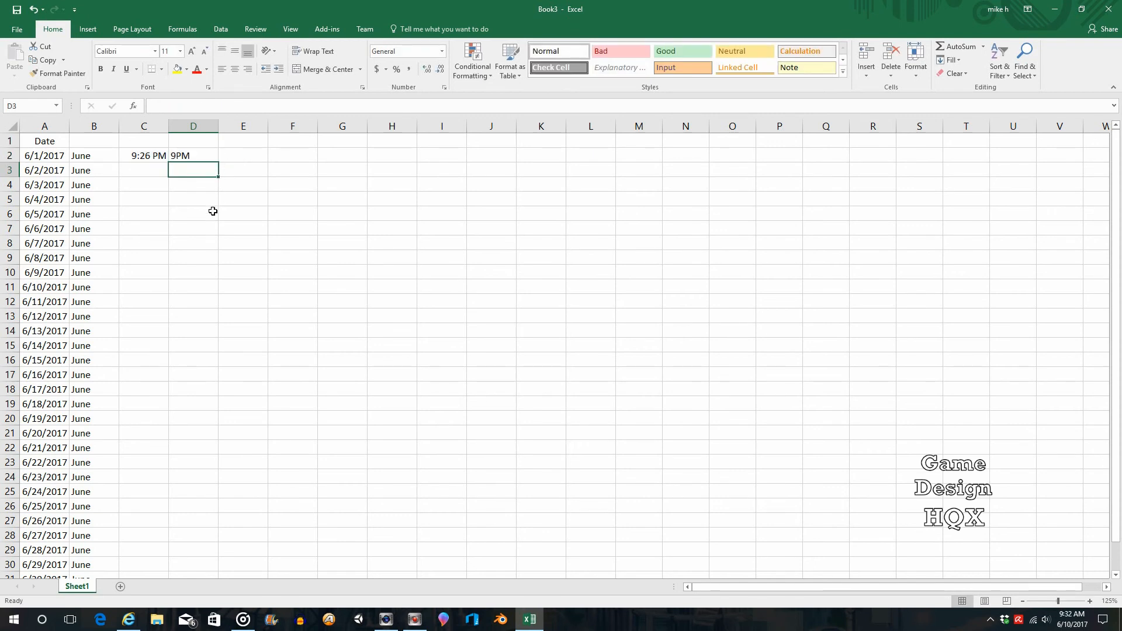
- Enter the time 10:05 AM in cell C3
{"action": "left_click", "coordinate": [154, 170]}
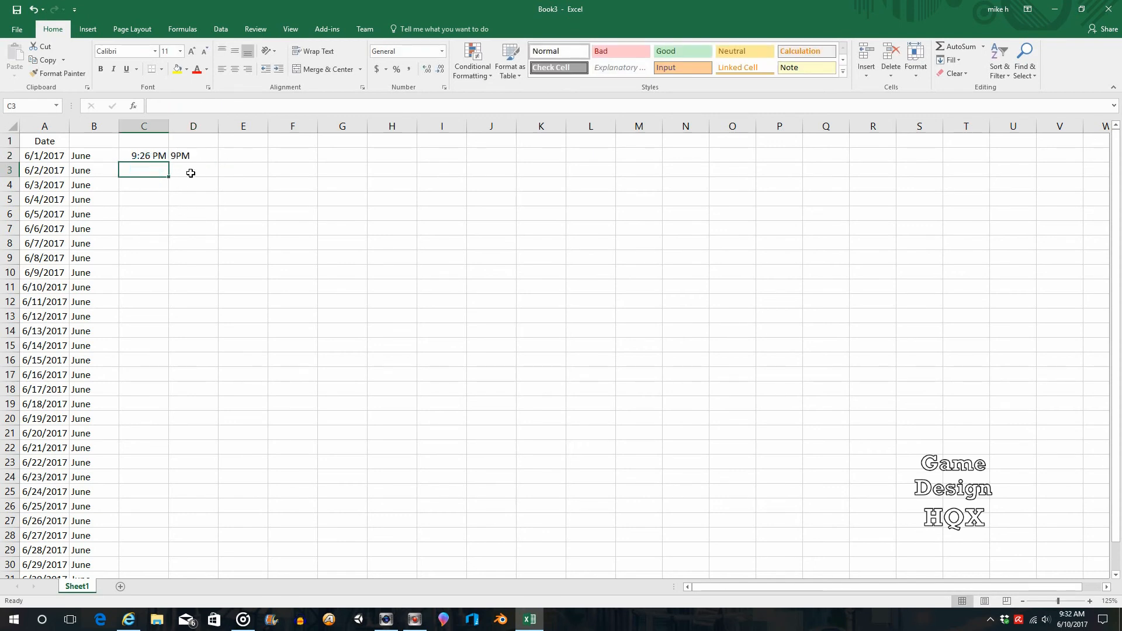
{"action": "type", "text": "10:0"}
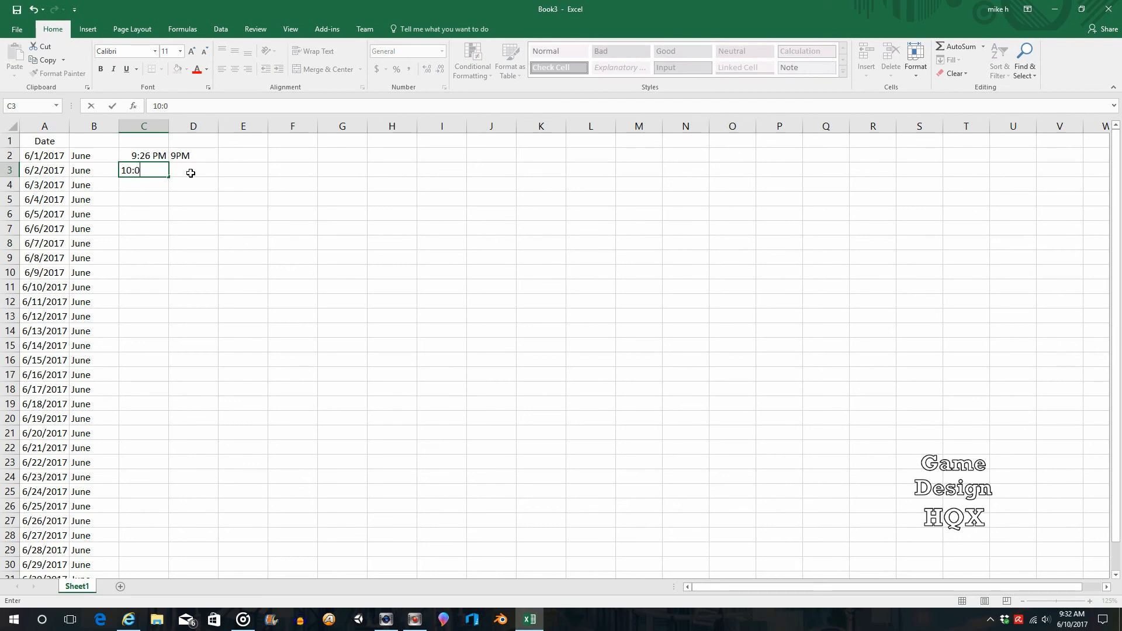
{"action": "type", "text": "5 Am"}
{"action": "key", "text": "BackSpace"}
{"action": "type", "text": "M"}
{"action": "key", "text": "Return"}
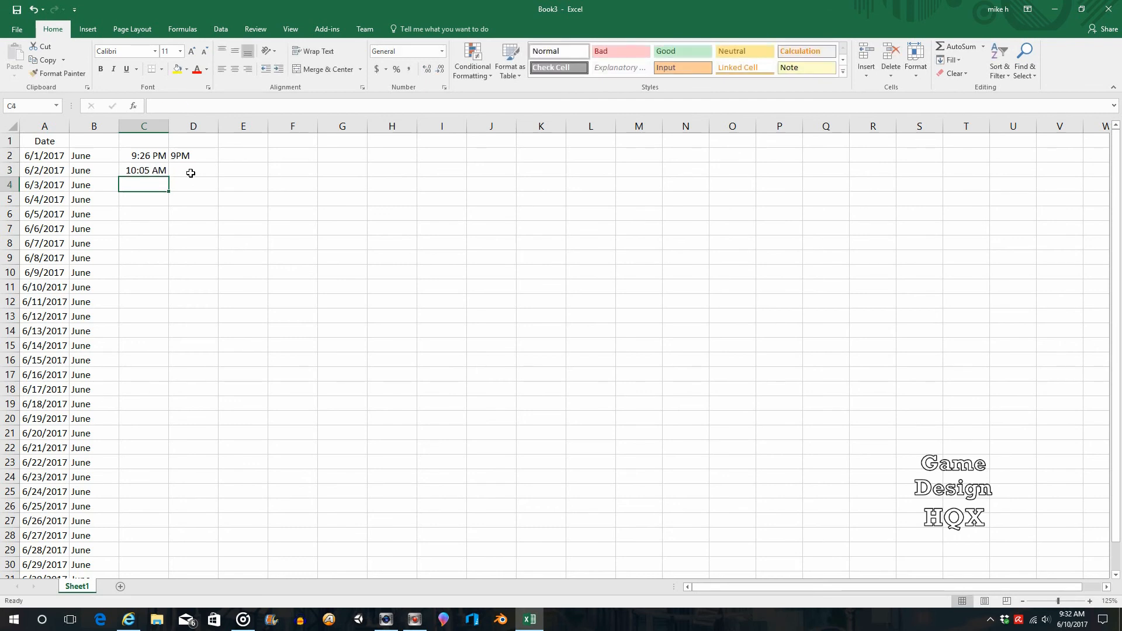
- Copy the TEXT formula from cell D2 into cell D3
{"action": "left_click", "coordinate": [188, 155]}
{"action": "right_click", "coordinate": [192, 156]}
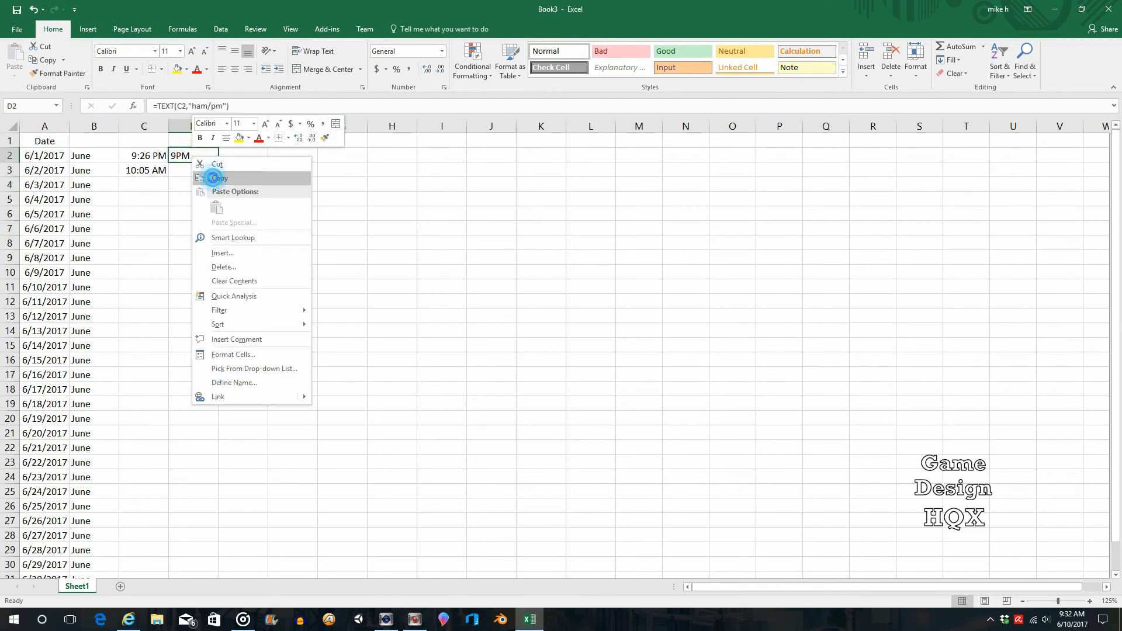
{"action": "left_click", "coordinate": [214, 178]}
{"action": "right_click", "coordinate": [193, 170]}
{"action": "left_click", "coordinate": [221, 225]}
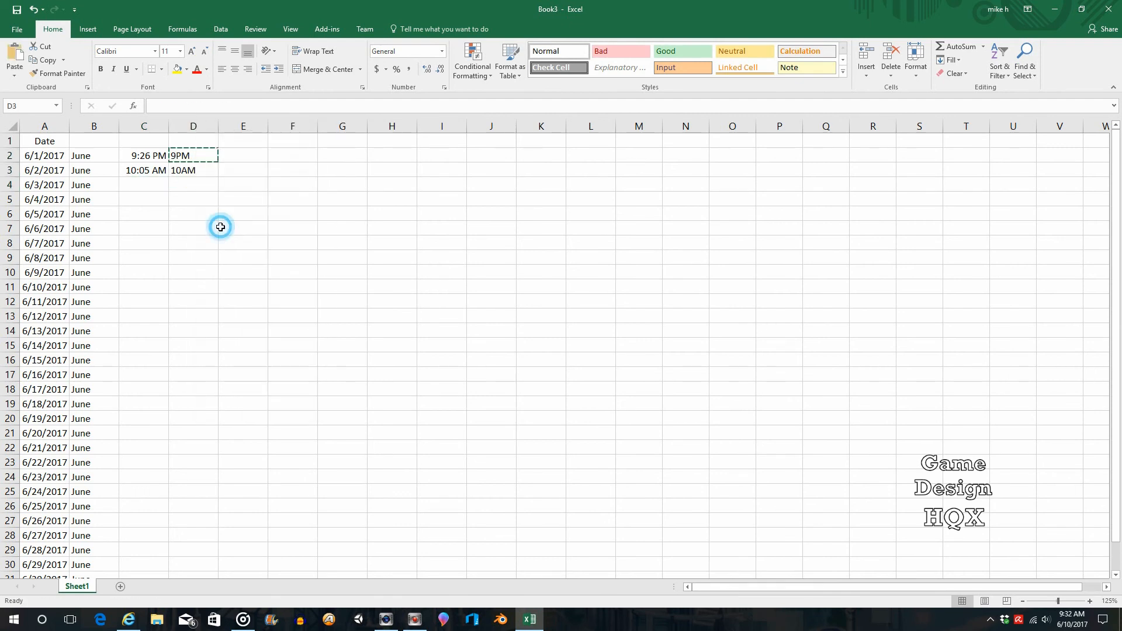
{"action": "key", "text": "Escape"}
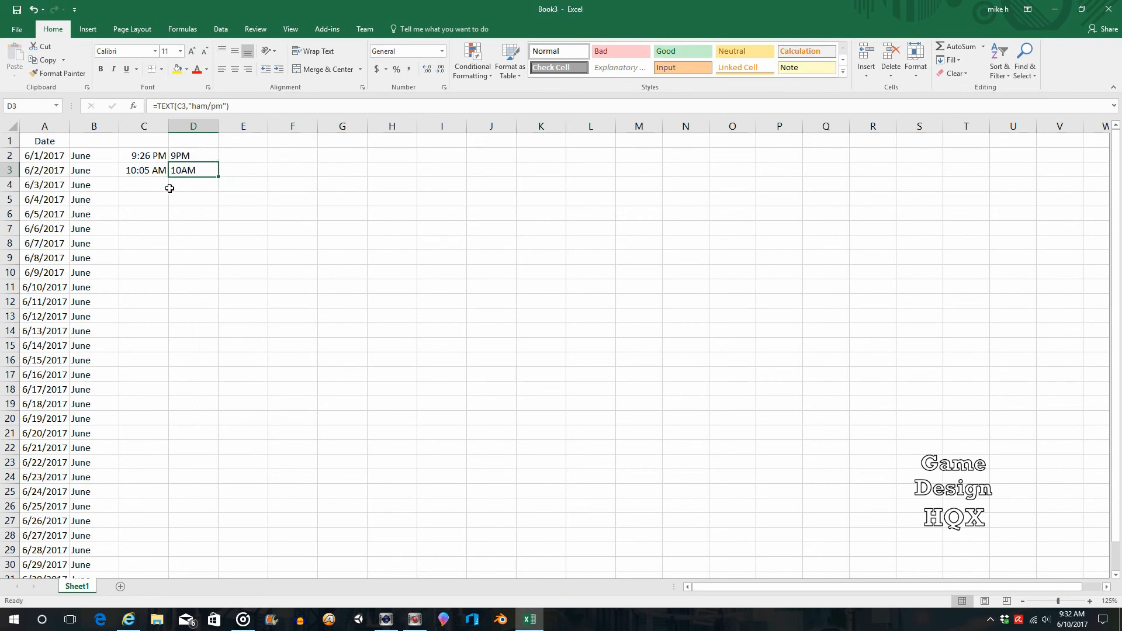
- Enter the time 11:07 AM in cell C4
{"action": "left_click", "coordinate": [140, 184]}
{"action": "type", "text": "1"}
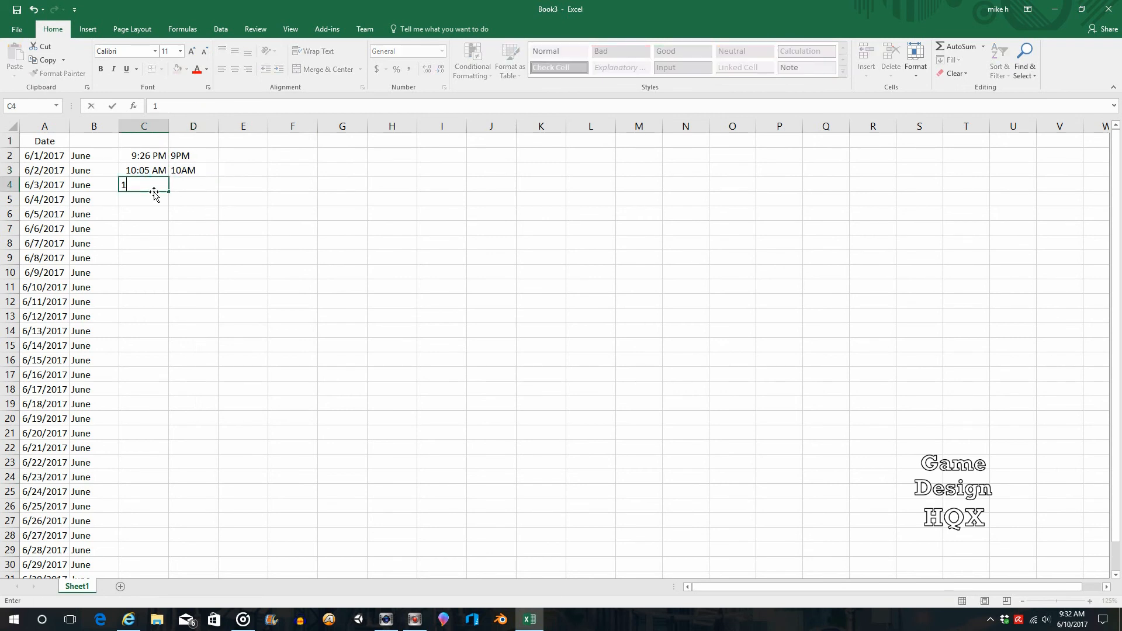
{"action": "type", "text": "1:07 AM"}
{"action": "key", "text": "Return"}
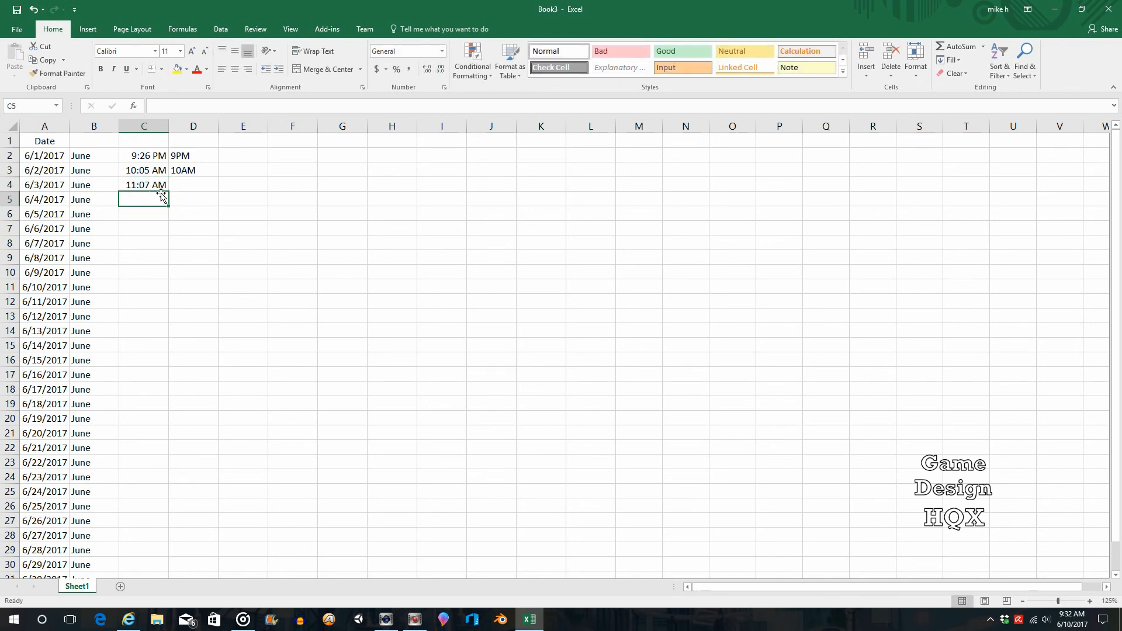
- Enter the formula =TEXT(C4,"h") in cell D4 to extract only the hour
{"action": "left_click", "coordinate": [188, 184]}
{"action": "type", "text": "=text"}
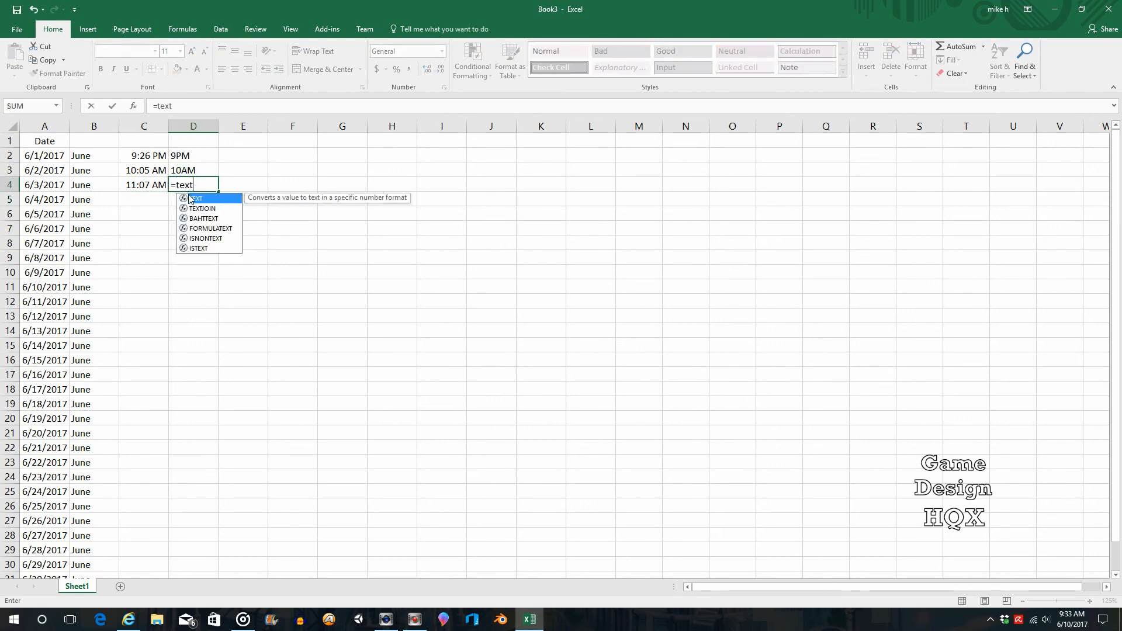
{"action": "double_click", "coordinate": [202, 199]}
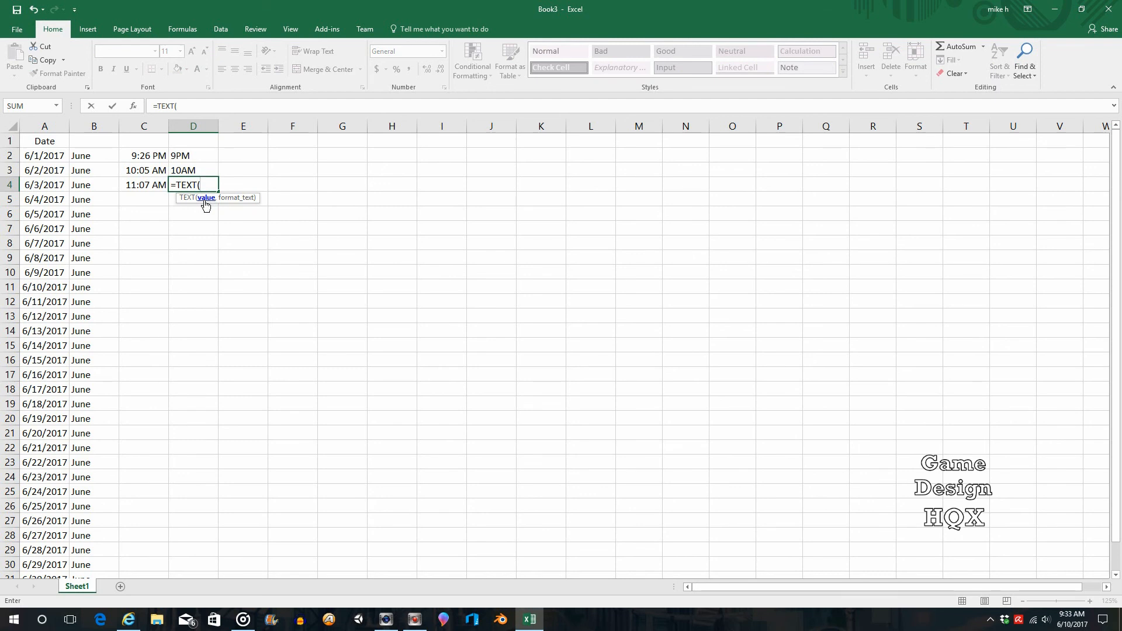
{"action": "type", "text": "C4,"}
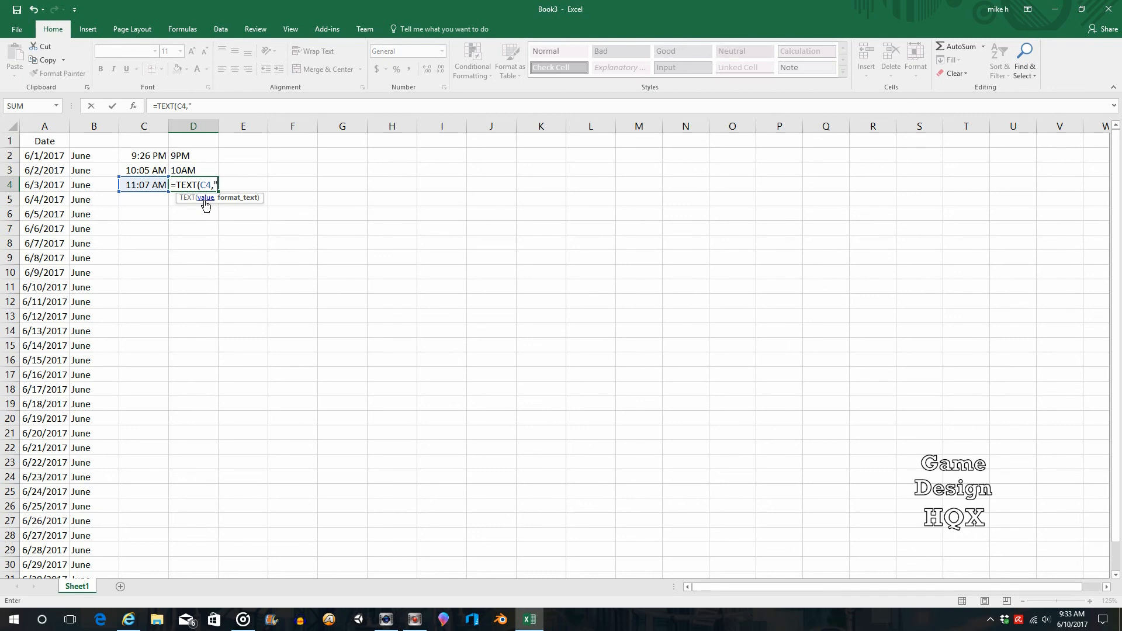
{"action": "type", "text": "\"h"}
{"action": "key", "text": "Return"}
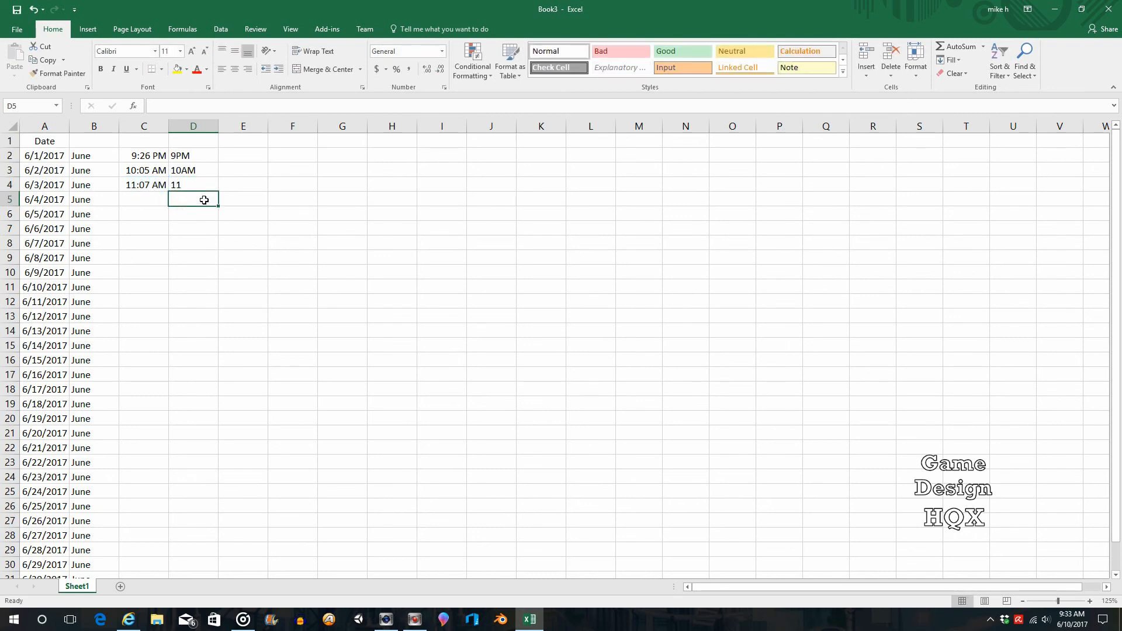
{"action": "left_click", "coordinate": [202, 185]}
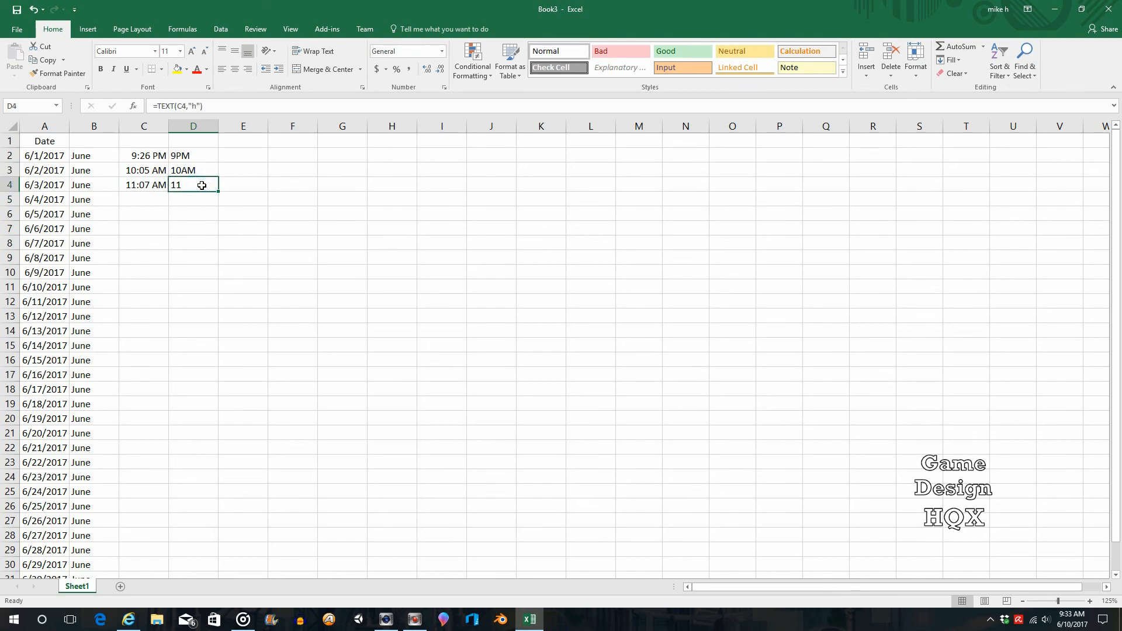
- Enter the time 11:07 PM in cell C5
{"action": "left_click", "coordinate": [143, 200]}
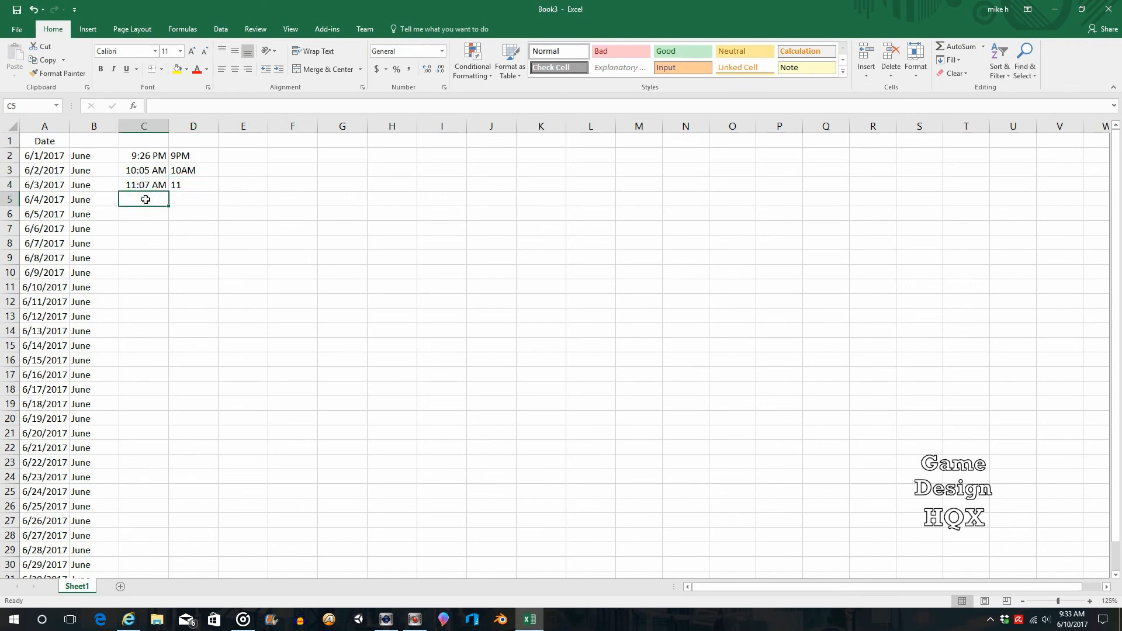
{"action": "type", "text": "11:07 PM"}
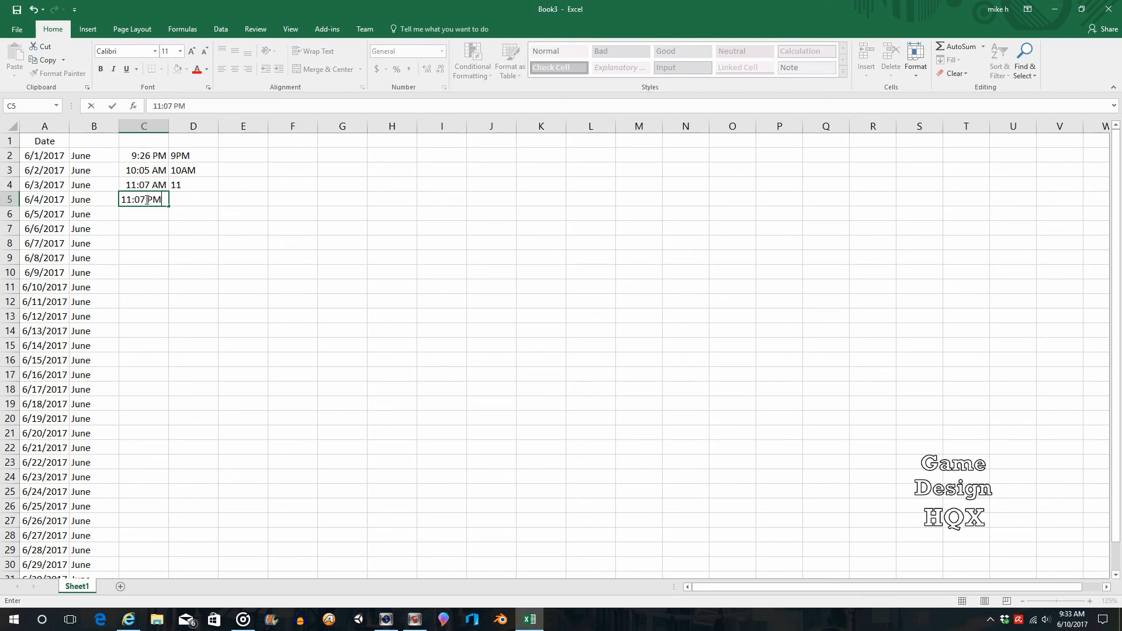
{"action": "key", "text": "Return"}
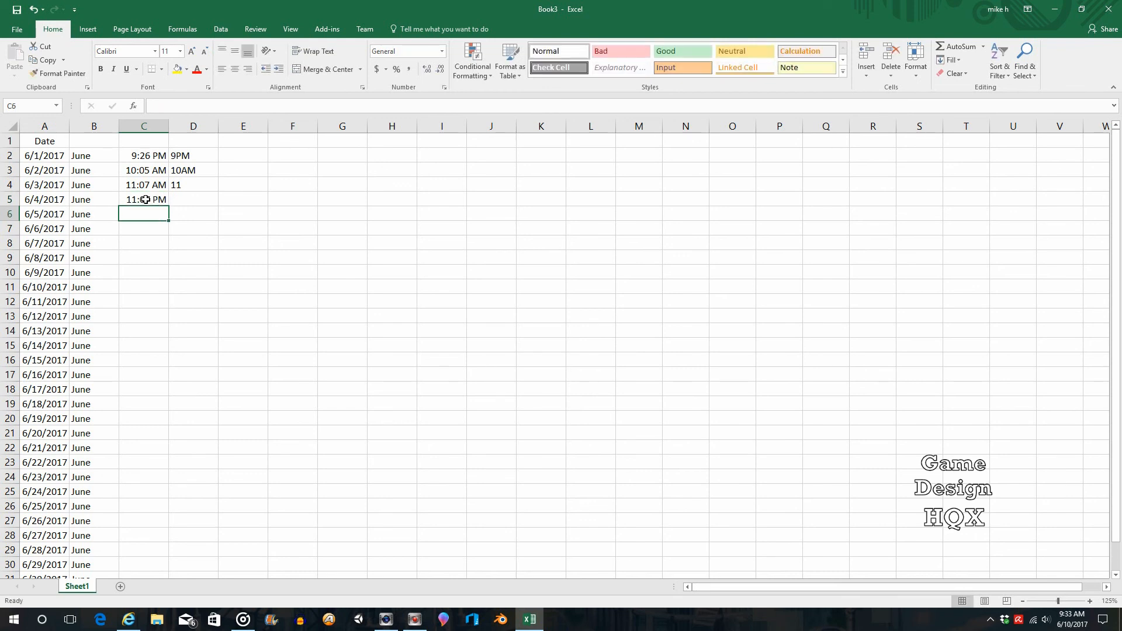
- Copy the hour-only TEXT formula from cell D4 into cell D5
{"action": "left_click", "coordinate": [187, 201]}
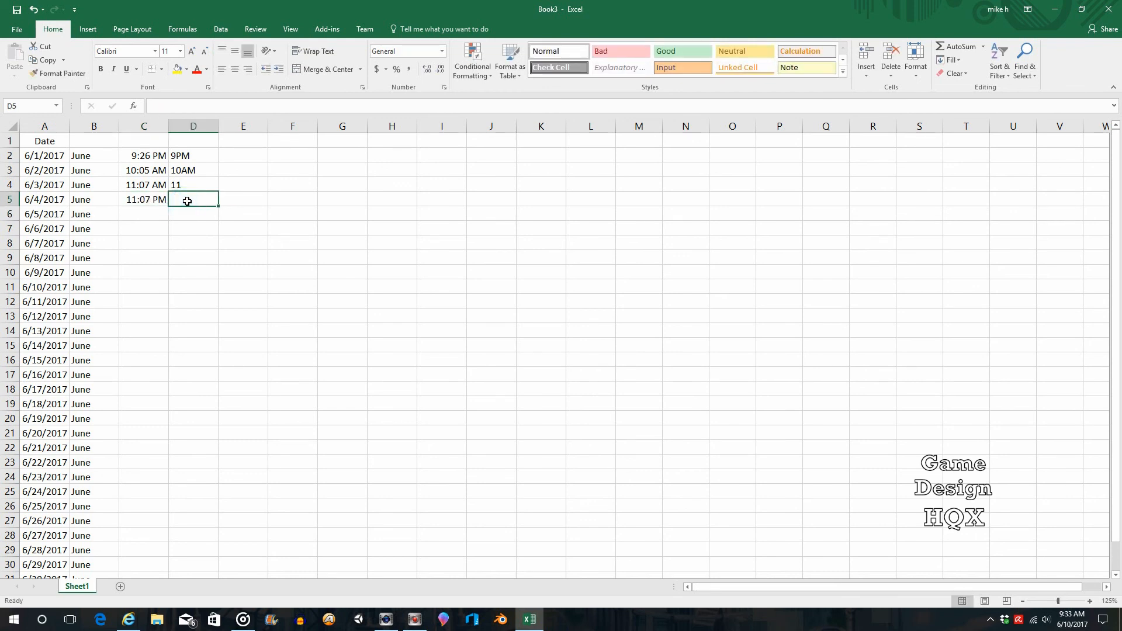
{"action": "right_click", "coordinate": [196, 186]}
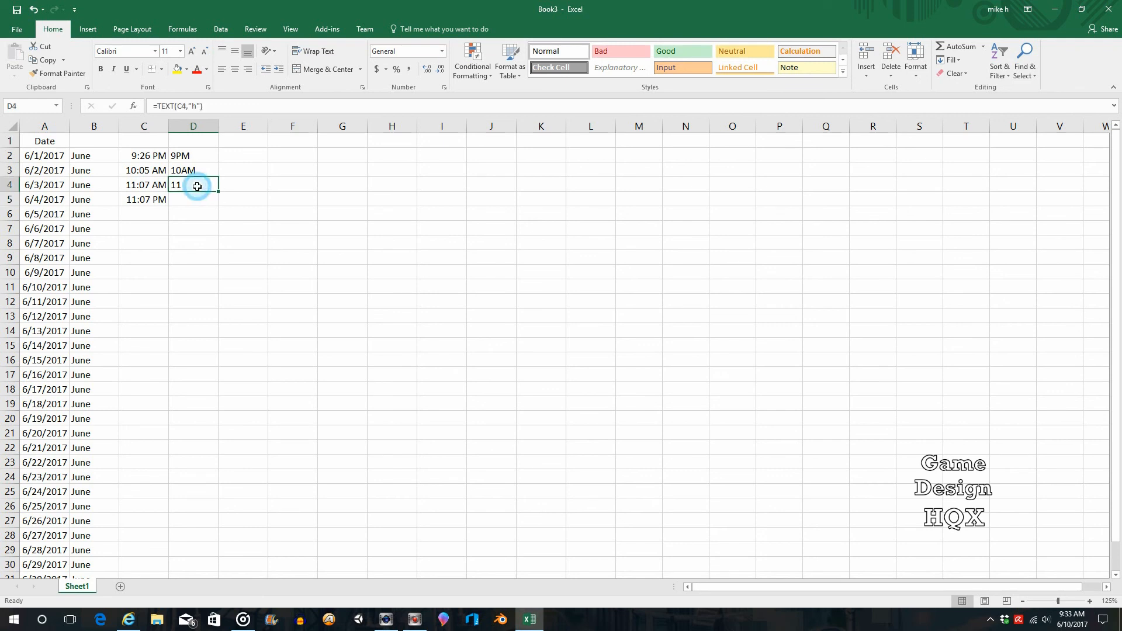
{"action": "left_click", "coordinate": [226, 209]}
{"action": "left_click", "coordinate": [193, 202]}
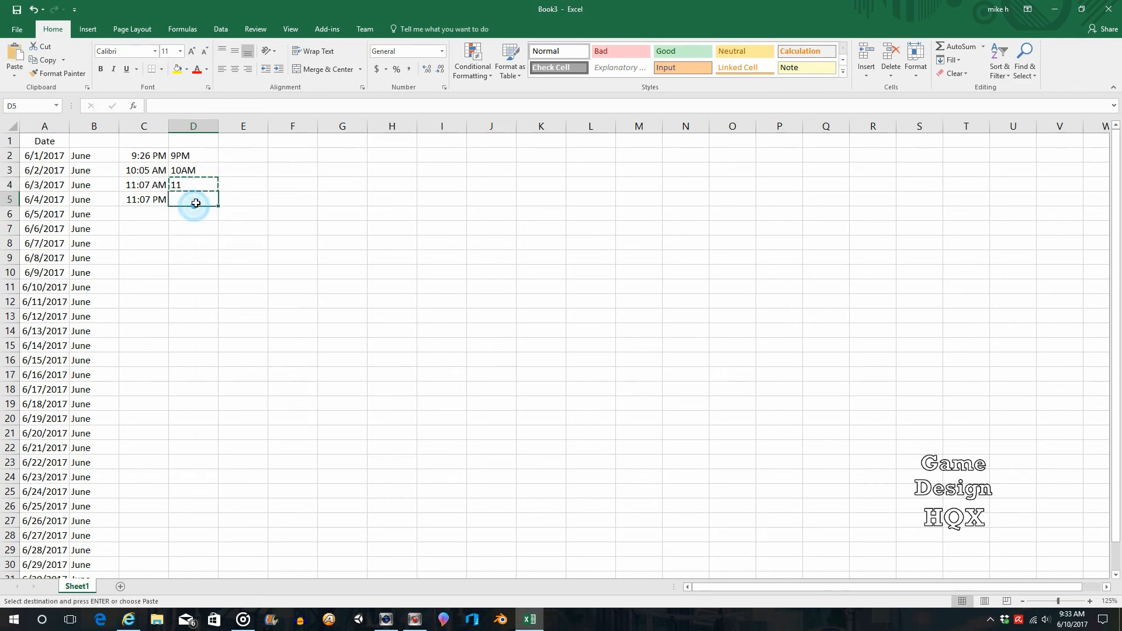
{"action": "right_click", "coordinate": [197, 201]}
{"action": "left_click", "coordinate": [221, 253]}
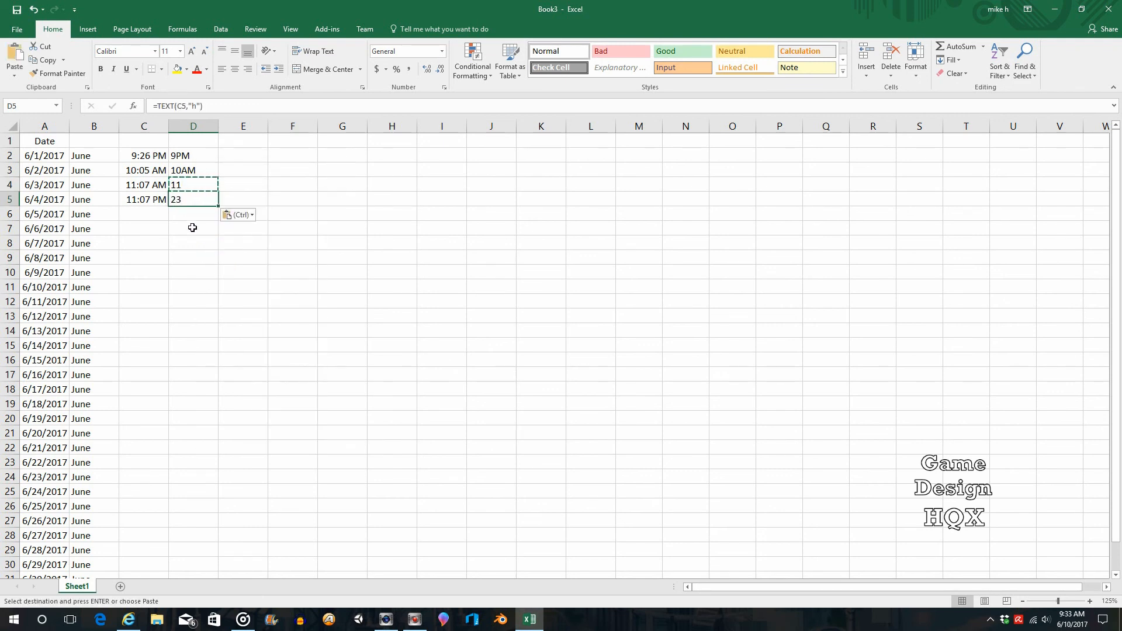
{"action": "key", "text": "Escape"}
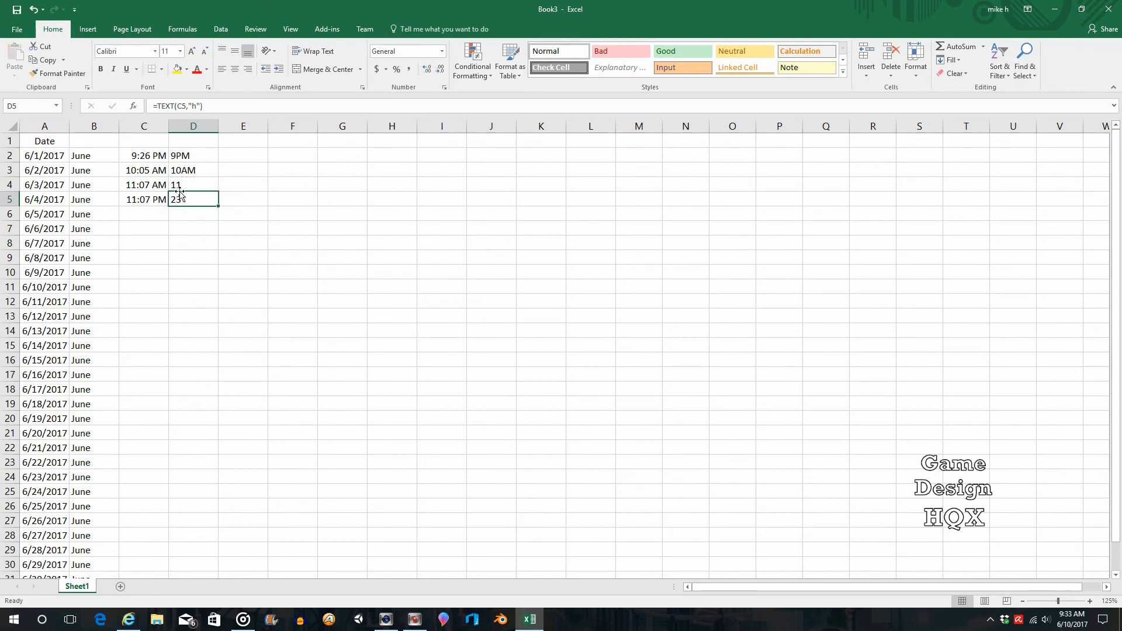
- Compare the format codes of the TEXT formulas in cells D2 through D5
{"action": "left_click", "coordinate": [185, 185]}
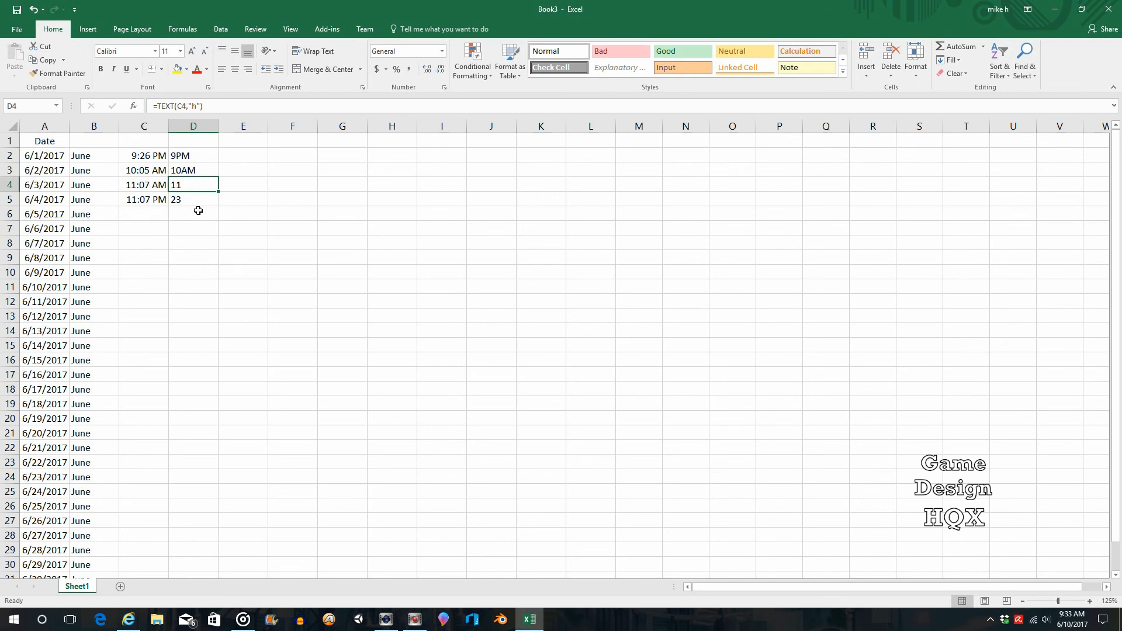
{"action": "left_click", "coordinate": [190, 200]}
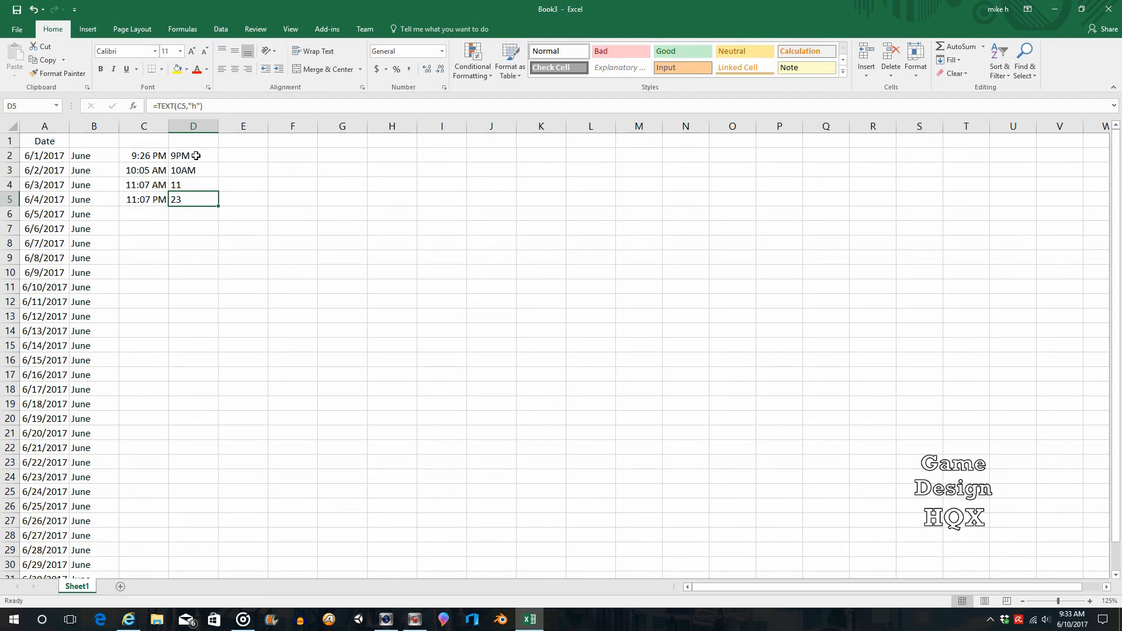
{"action": "left_click", "coordinate": [196, 156]}
{"action": "left_click", "coordinate": [201, 171]}
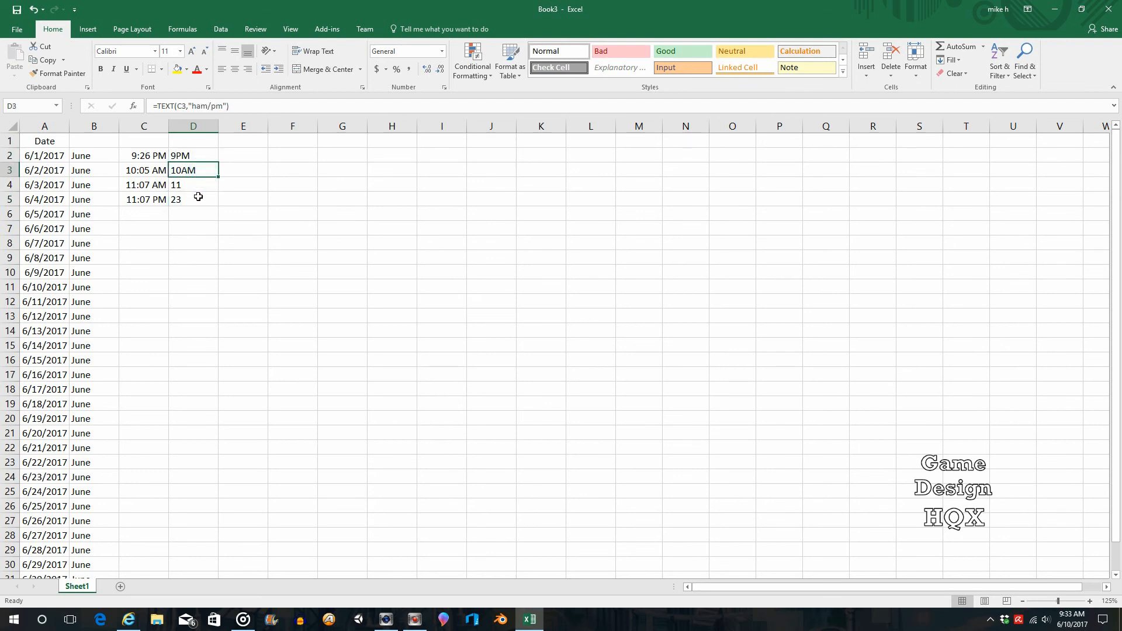